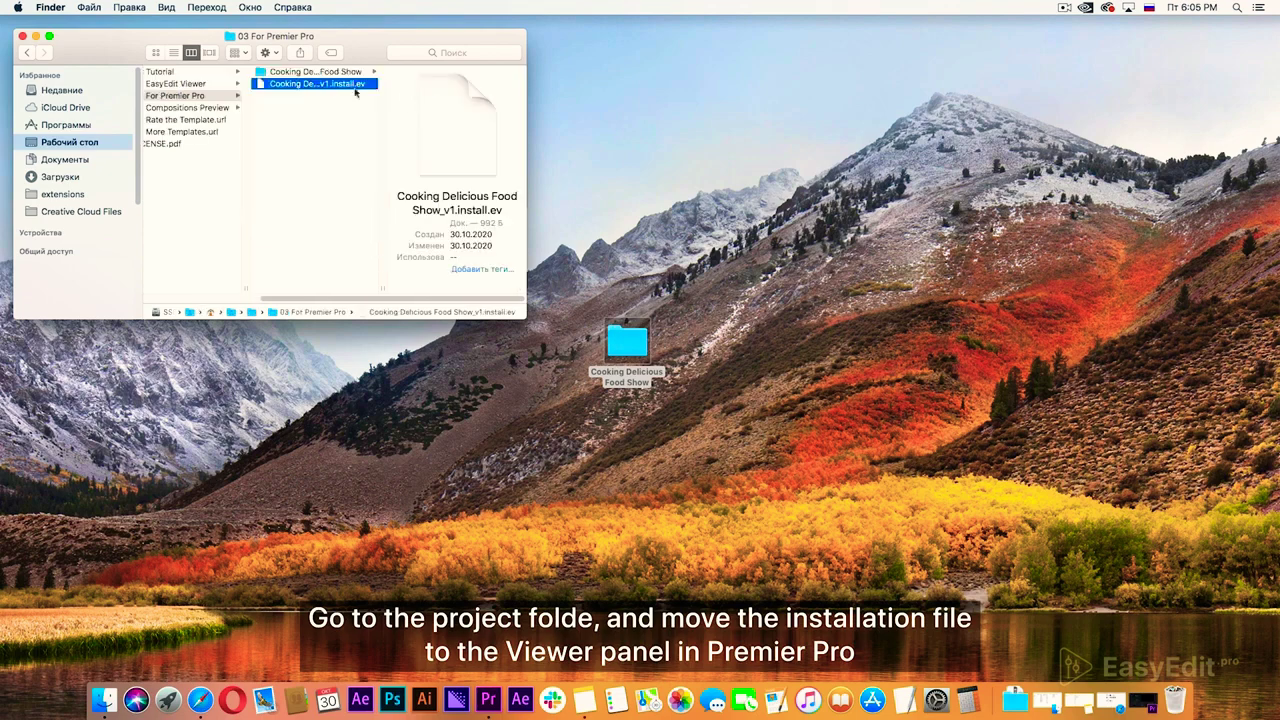
# Load Cooking Delicious Food Show_v1.install.ev into the EasyEdit Viewer in Premiere Pro, enter the purchase code, and run the test install.
pyautogui.moveTo(313, 87); pyautogui.dragTo(365, 355)
pyautogui.click(371, 312)
pyautogui.write('purchasecode')
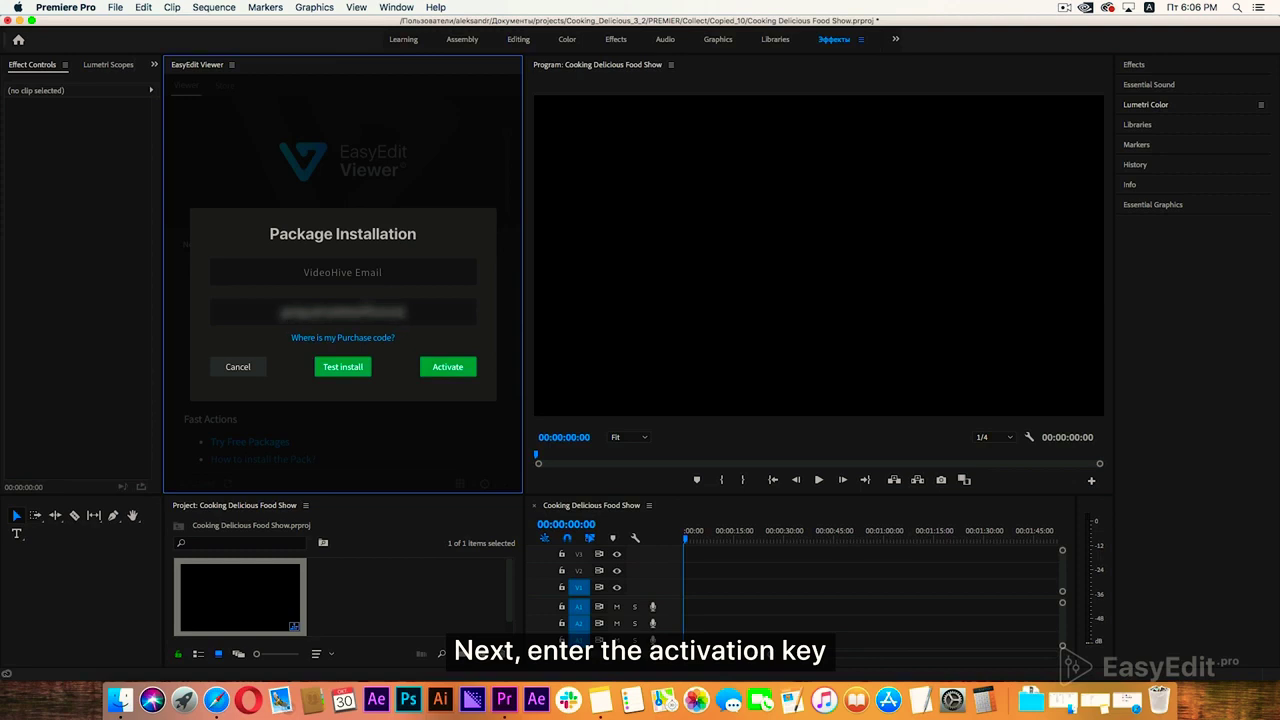
pyautogui.click(368, 368)
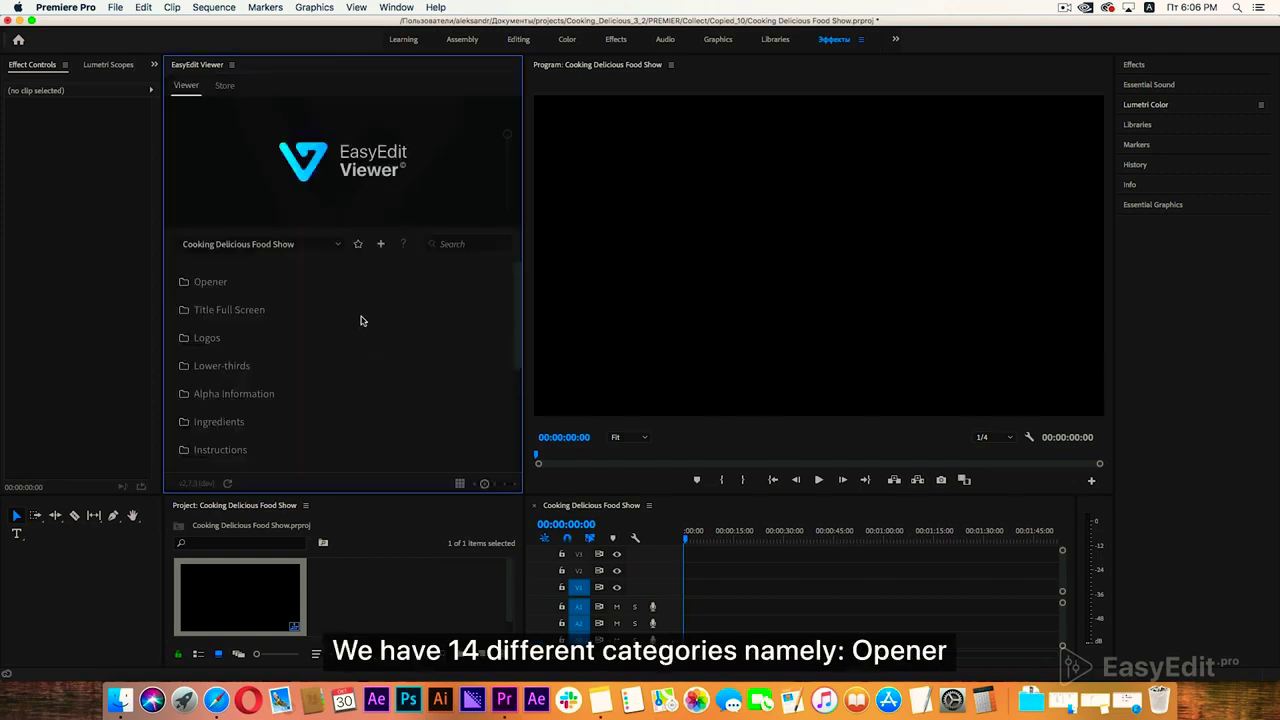
# Expand the Opener and Title Full Screen categories of the Cooking Delicious Food Show package and look through their templates.
pyautogui.click(280, 282)
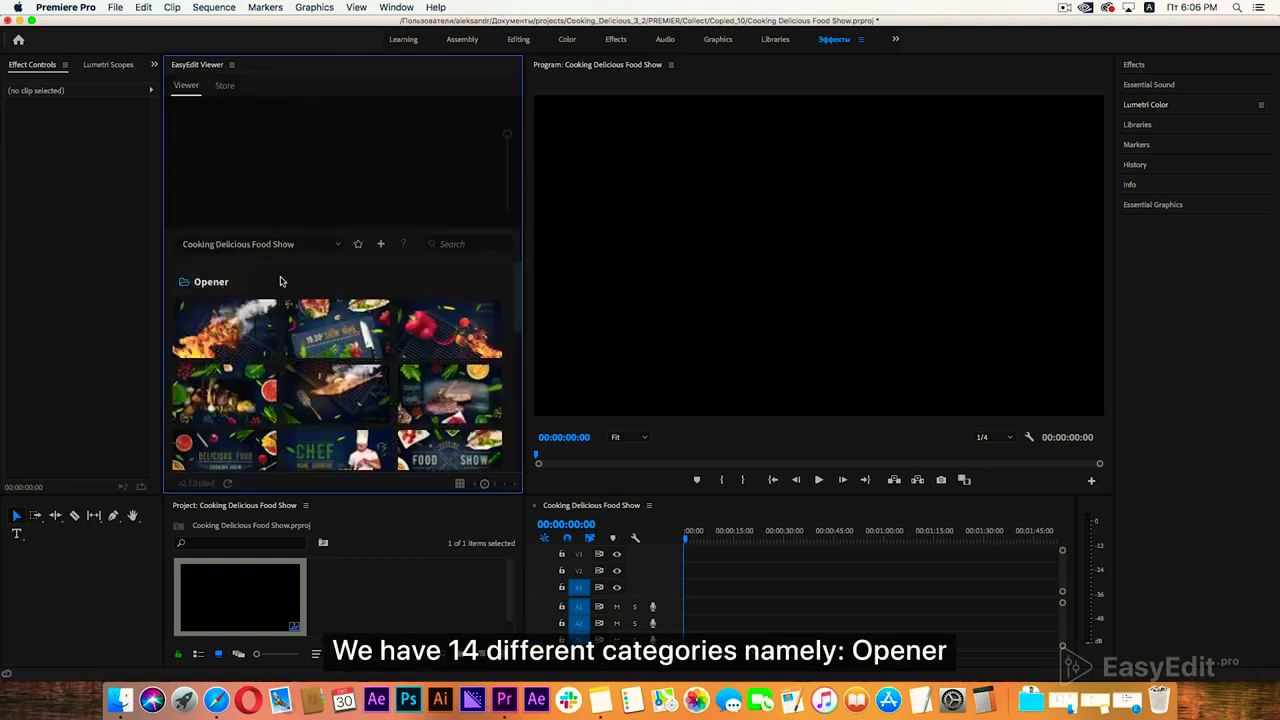
pyautogui.scroll(-3, 279, 283)
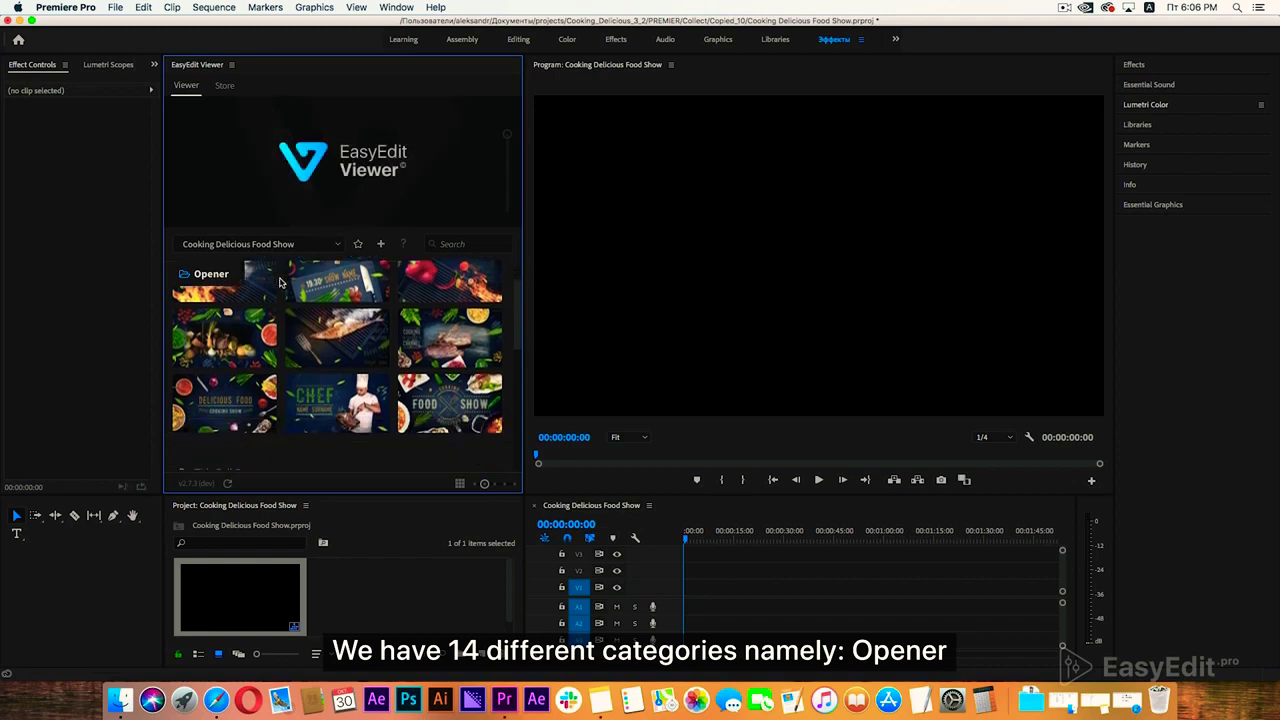
pyautogui.scroll(-2, 280, 283)
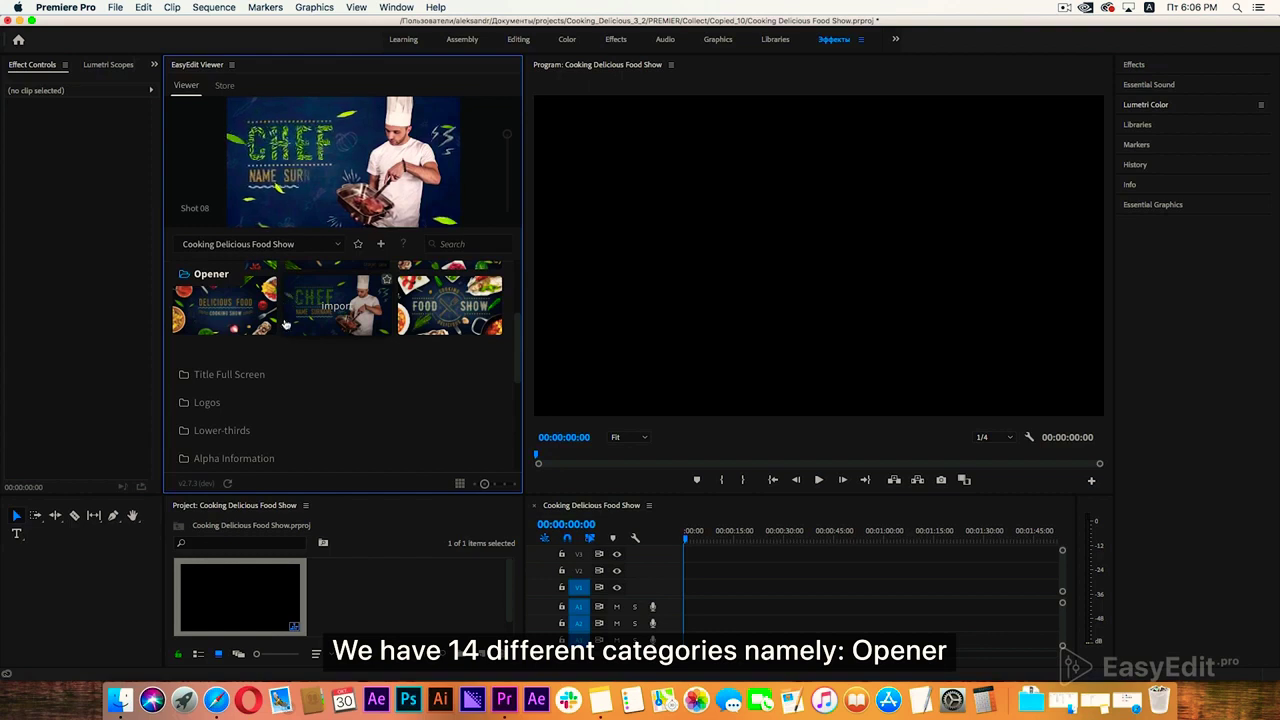
pyautogui.click(229, 374)
pyautogui.scroll(-2, 430, 385)
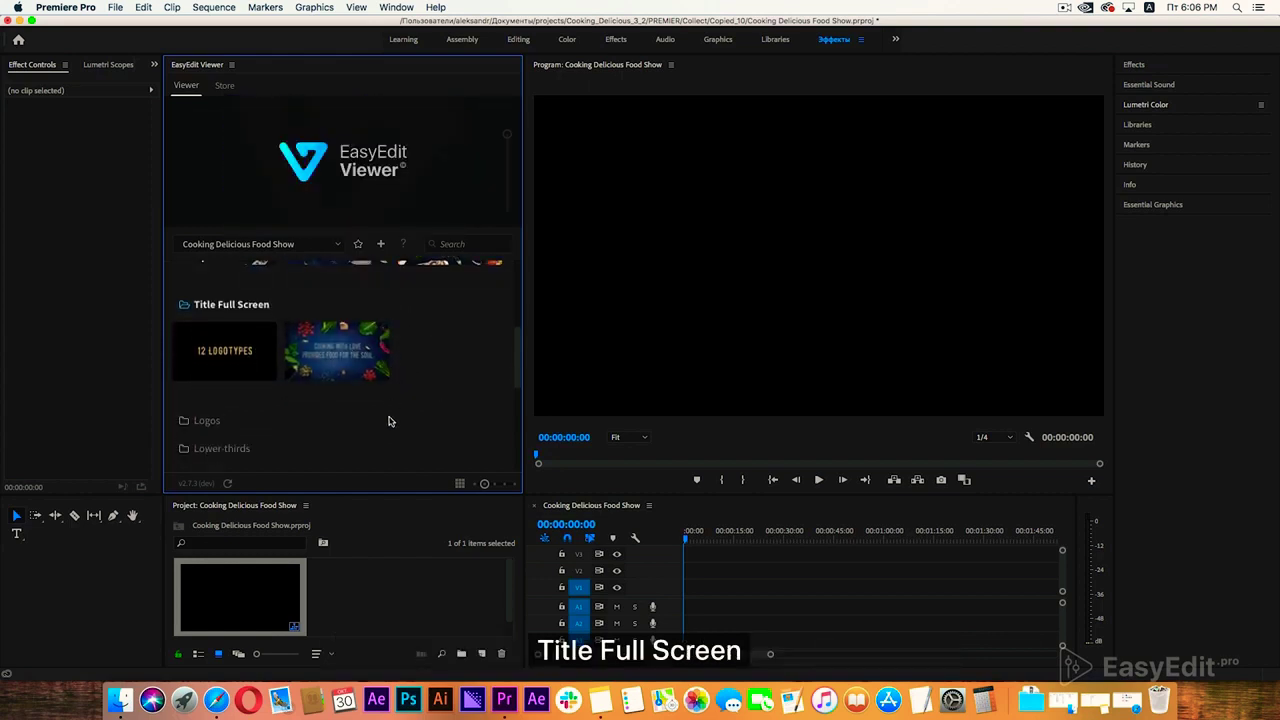
# Expand the Logos and Lower-thirds categories, look through their templates, and preview the second lower-third.
pyautogui.click(222, 427)
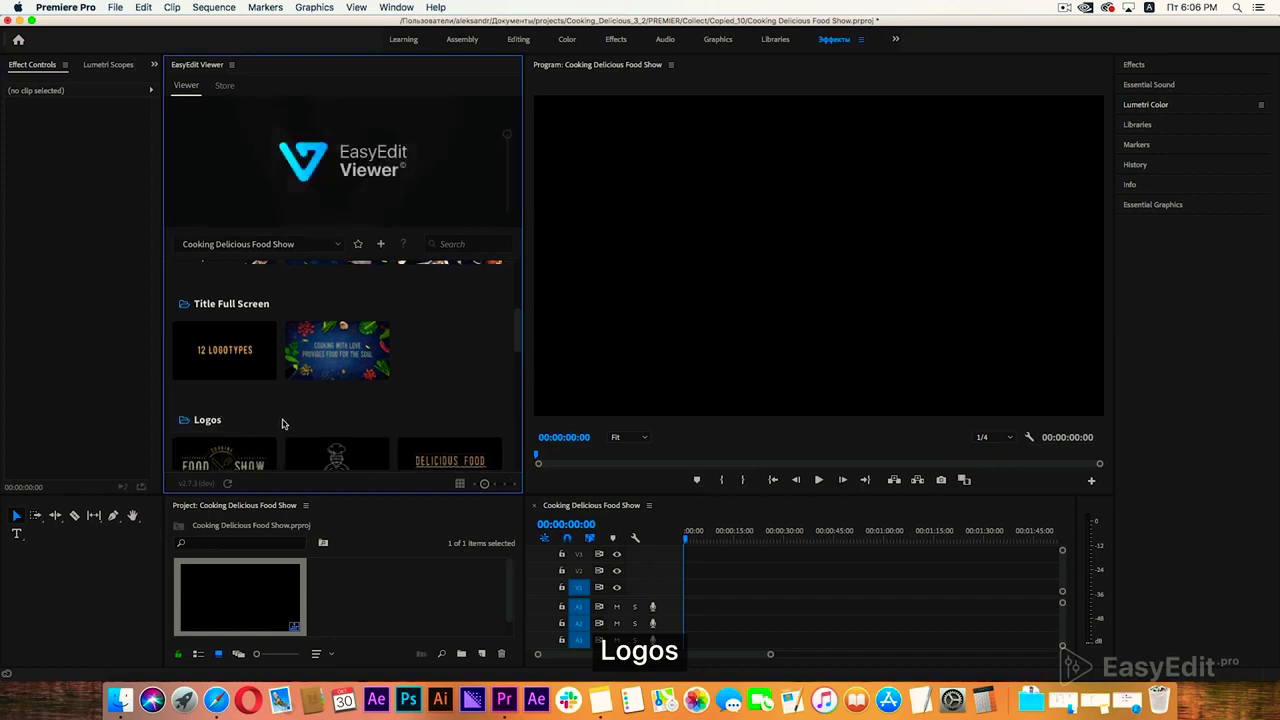
pyautogui.scroll(-2, 282, 424)
pyautogui.scroll(-3, 282, 424)
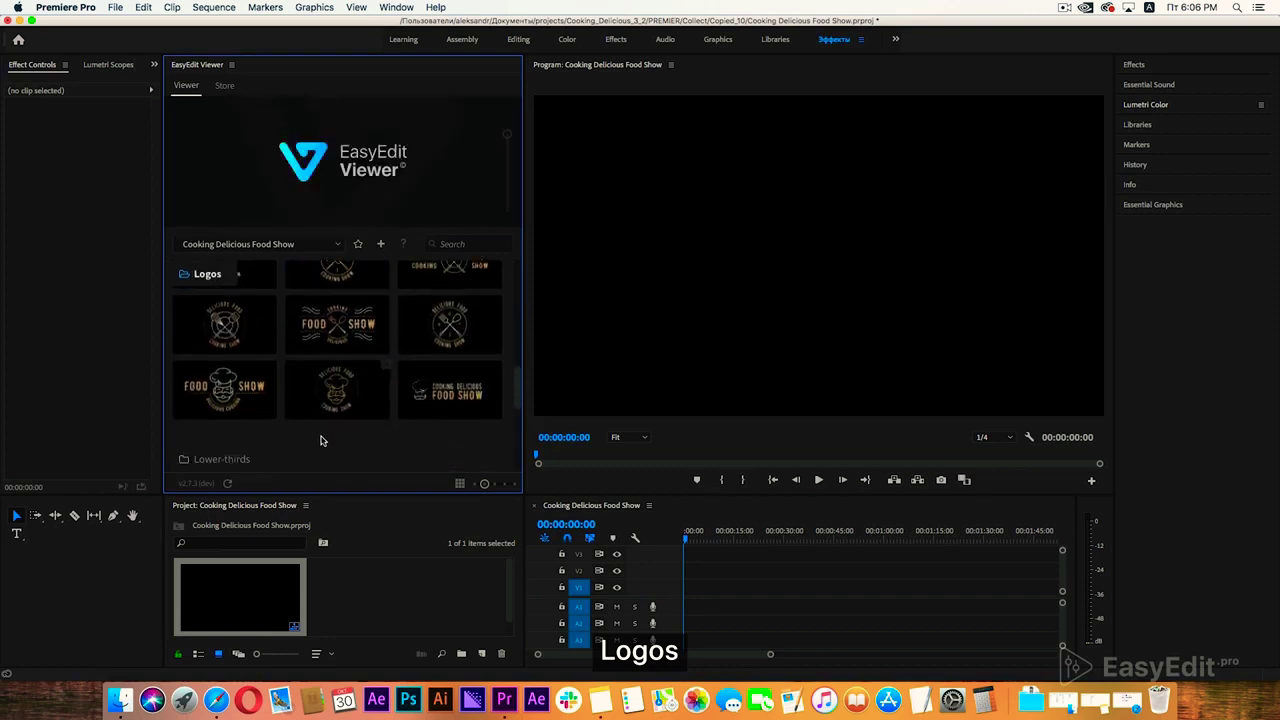
pyautogui.scroll(-1, 320, 445)
pyautogui.click(250, 387)
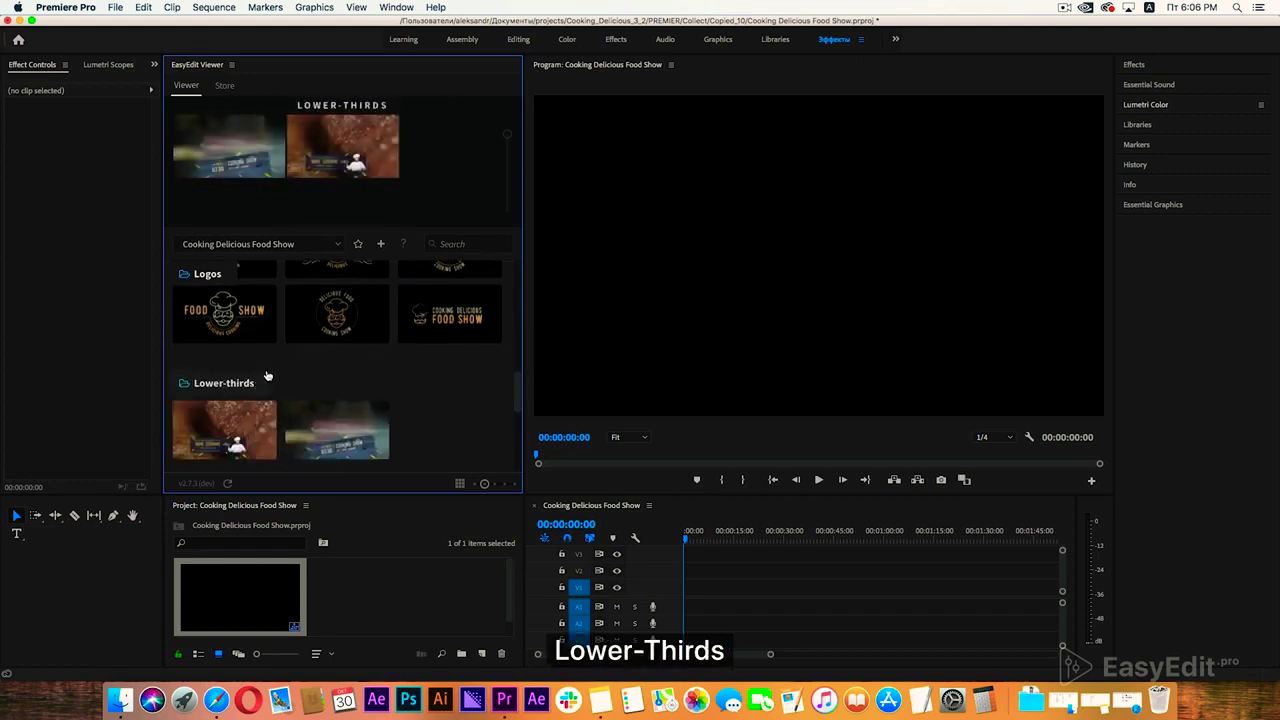
pyautogui.scroll(-1, 399, 387)
pyautogui.moveTo(380, 400)
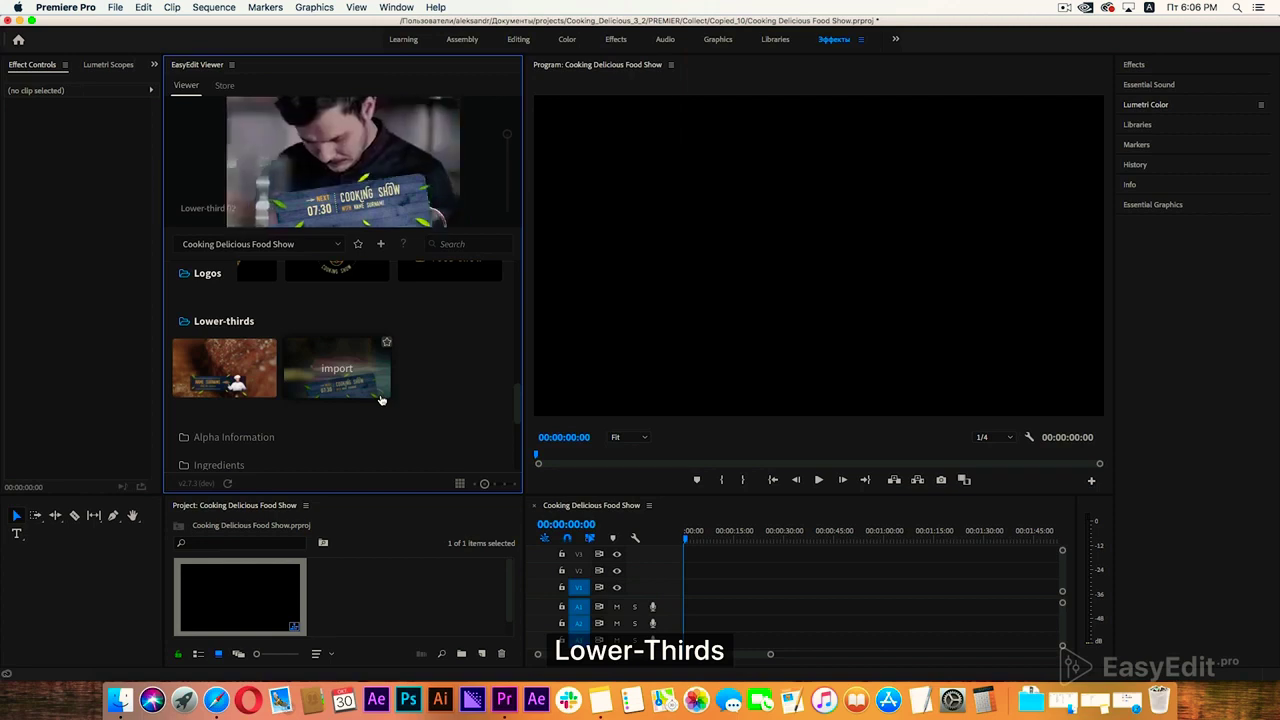
# Expand the Alpha Information category, look through its templates, and preview Serving Size 08.
pyautogui.click(300, 436)
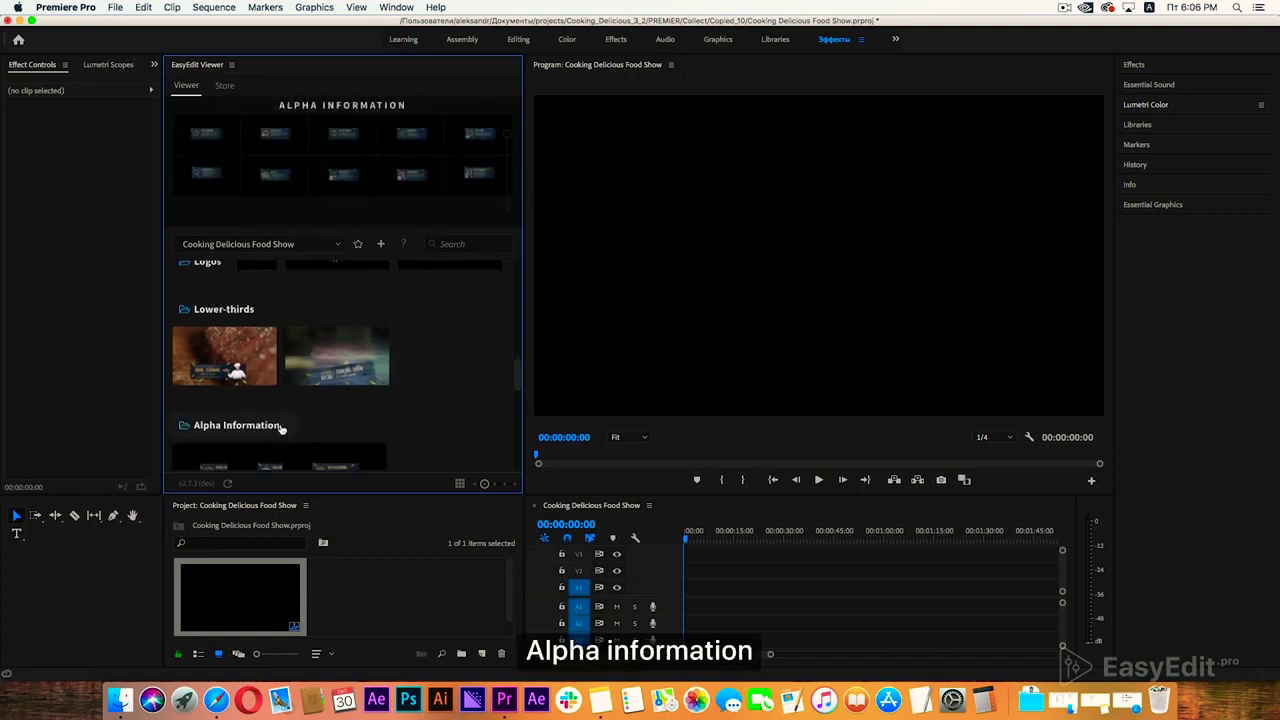
pyautogui.scroll(-3, 393, 430)
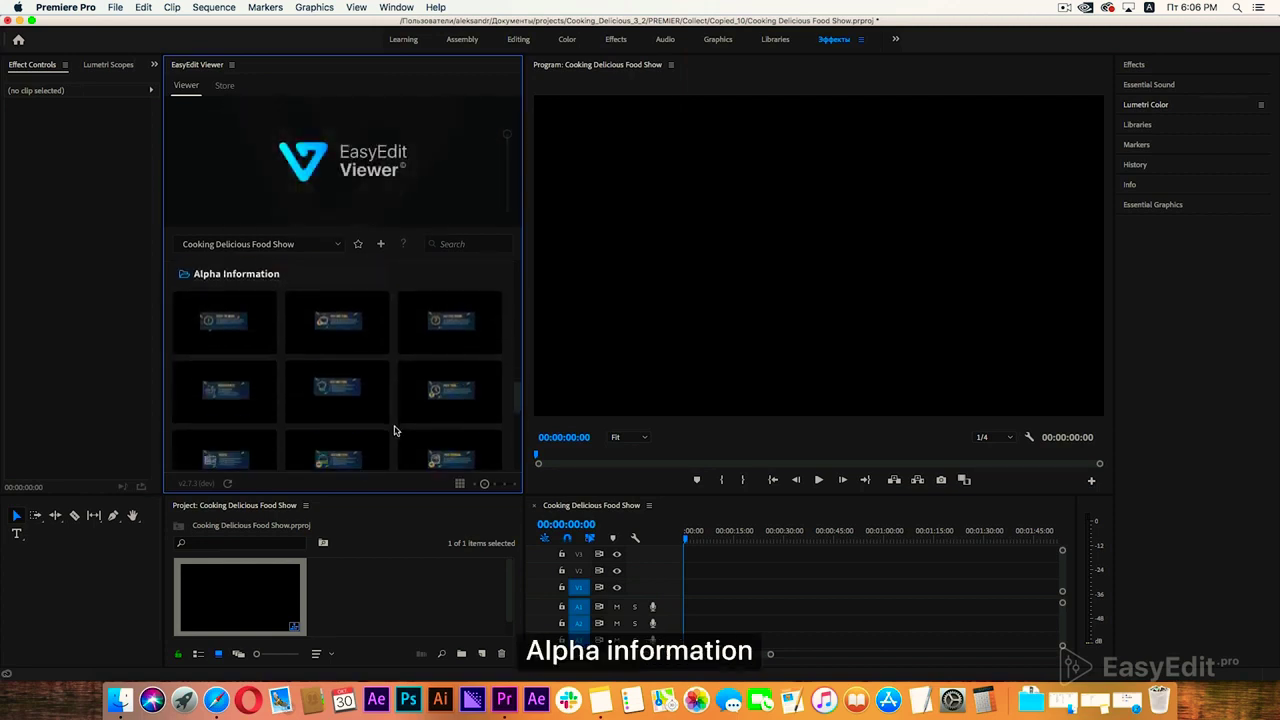
pyautogui.scroll(-1, 393, 430)
pyautogui.moveTo(371, 409)
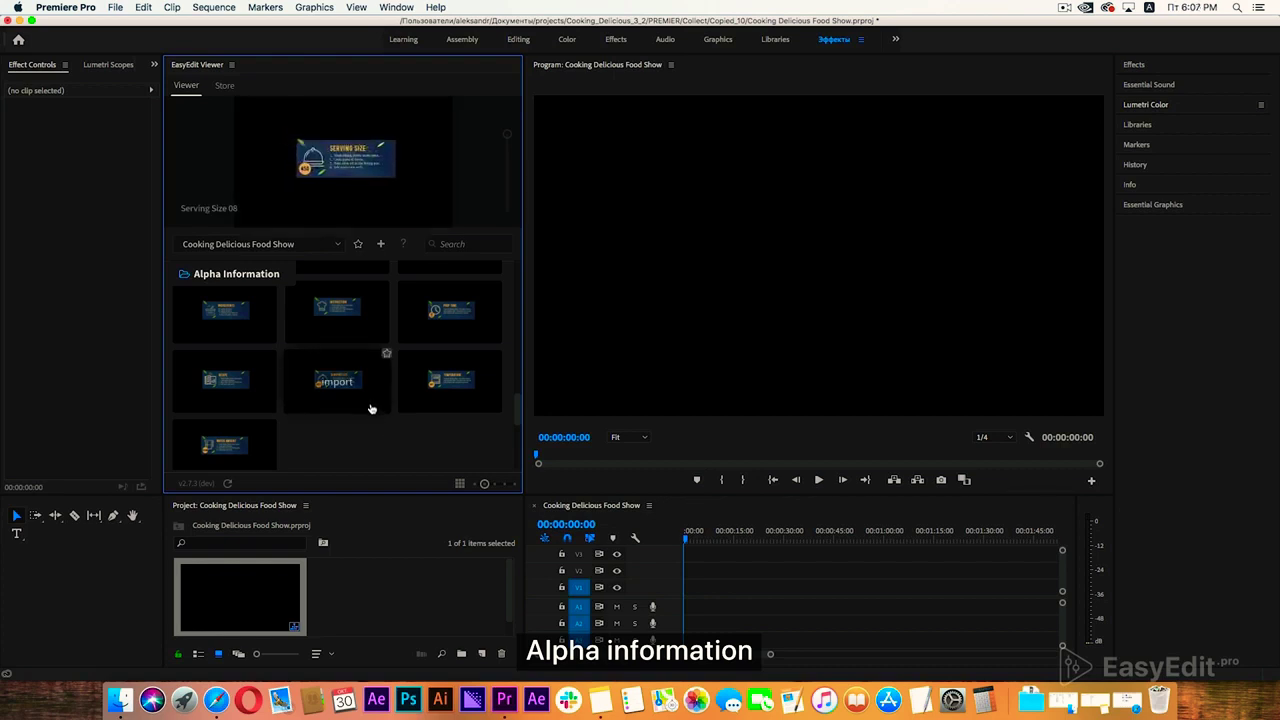
# Expand the Ingredients and Instructions categories and look at their templates, previewing Ingredients 02.
pyautogui.scroll(-2, 385, 440)
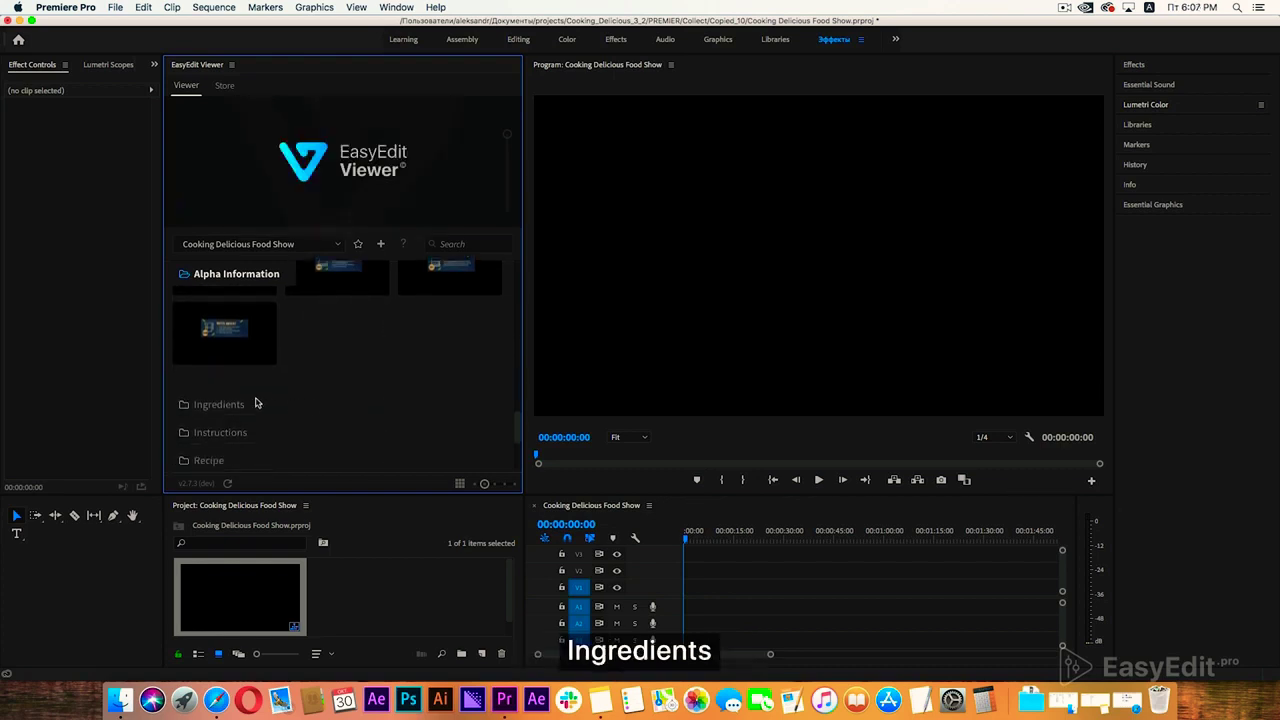
pyautogui.click(230, 404)
pyautogui.scroll(-1, 428, 423)
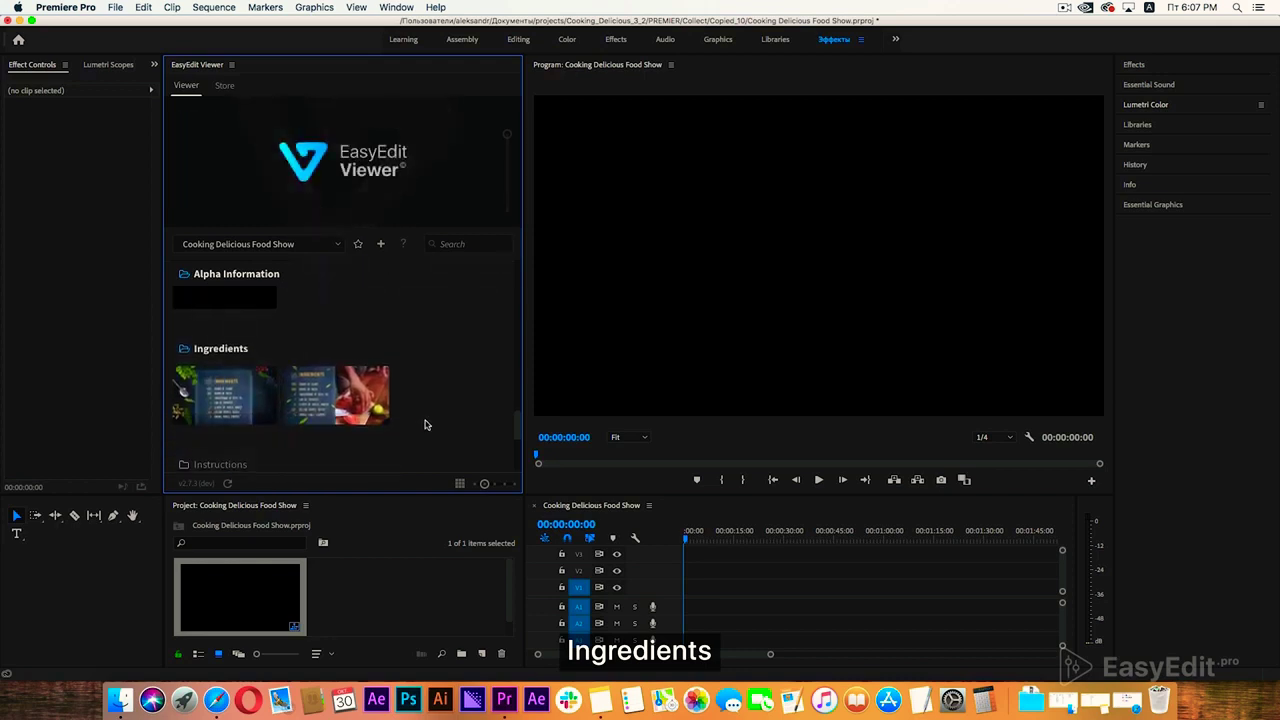
pyautogui.moveTo(389, 420)
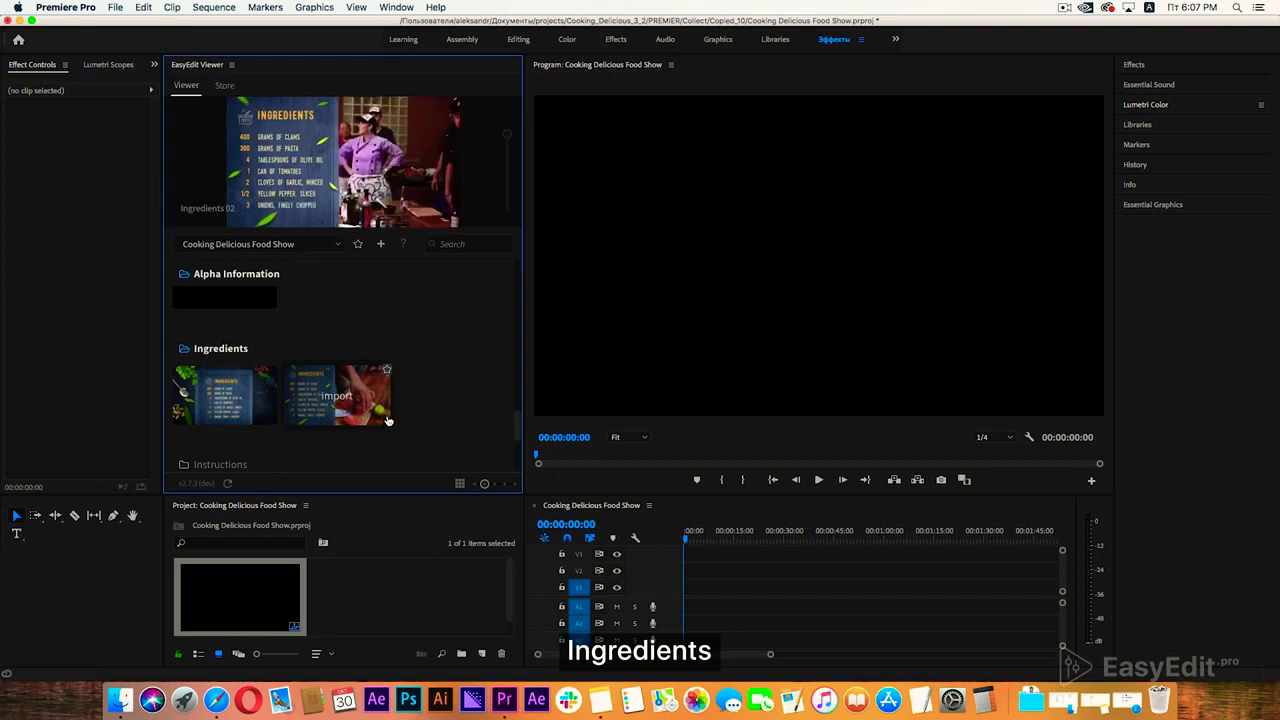
pyautogui.scroll(-1, 443, 420)
pyautogui.click(220, 381)
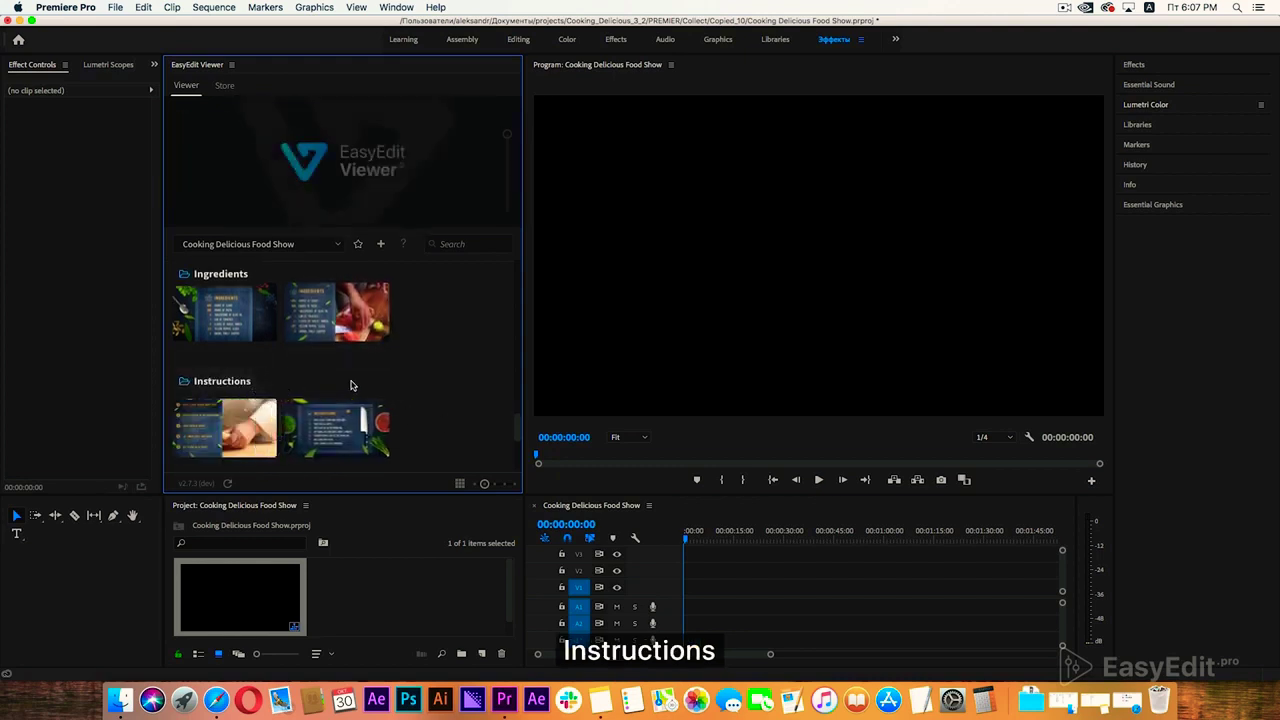
pyautogui.moveTo(383, 380)
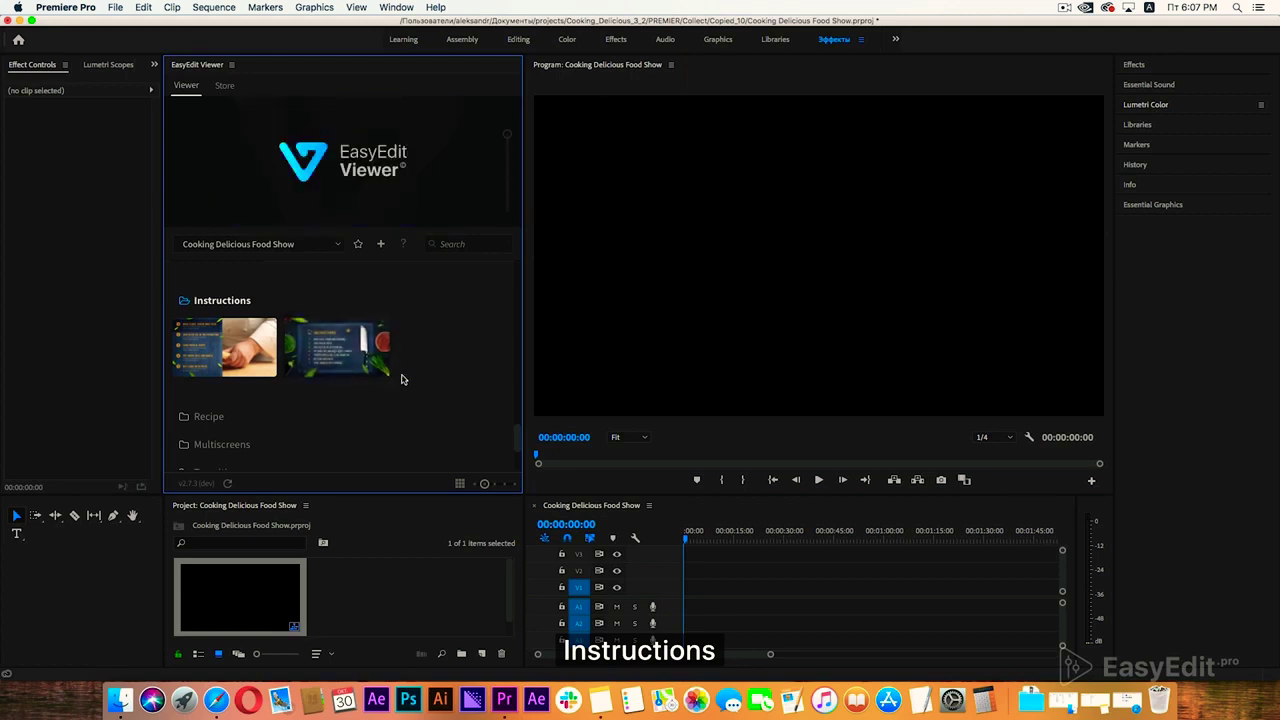
# Expand the Recipe and Multiscreens categories and look at their templates, previewing Recipe 01.
pyautogui.scroll(-1, 391, 374)
pyautogui.click(259, 357)
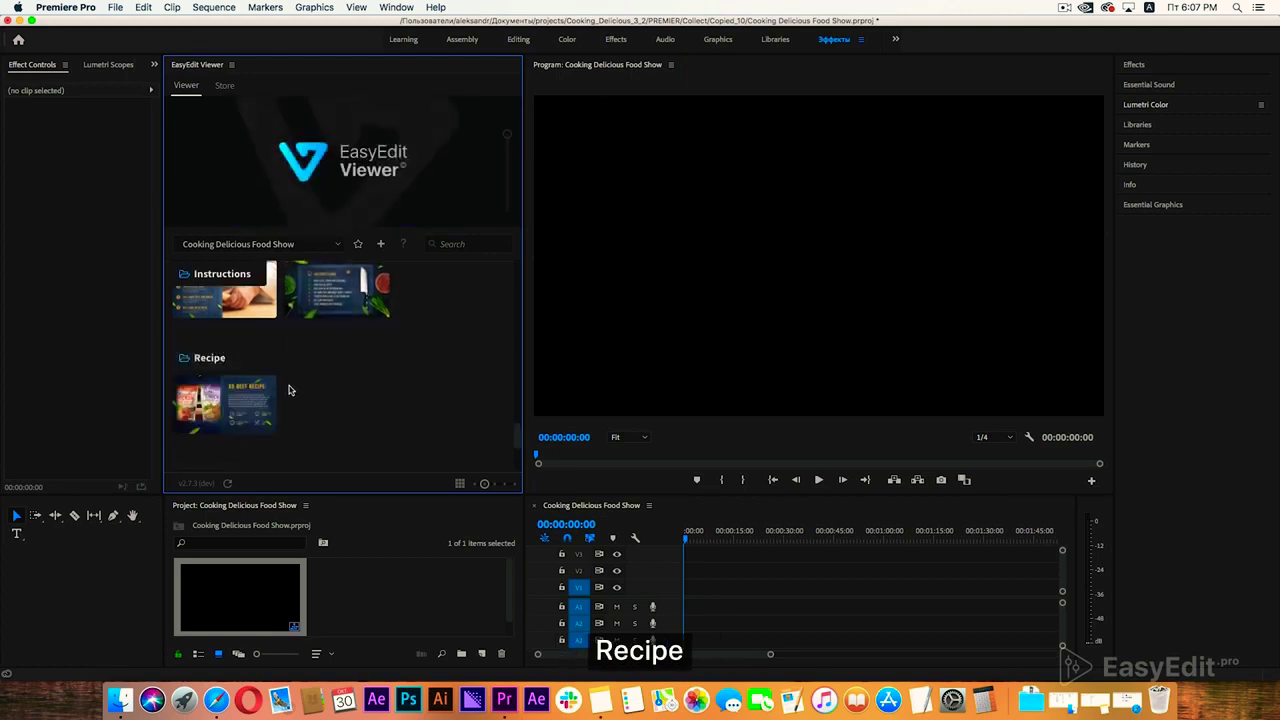
pyautogui.moveTo(274, 396)
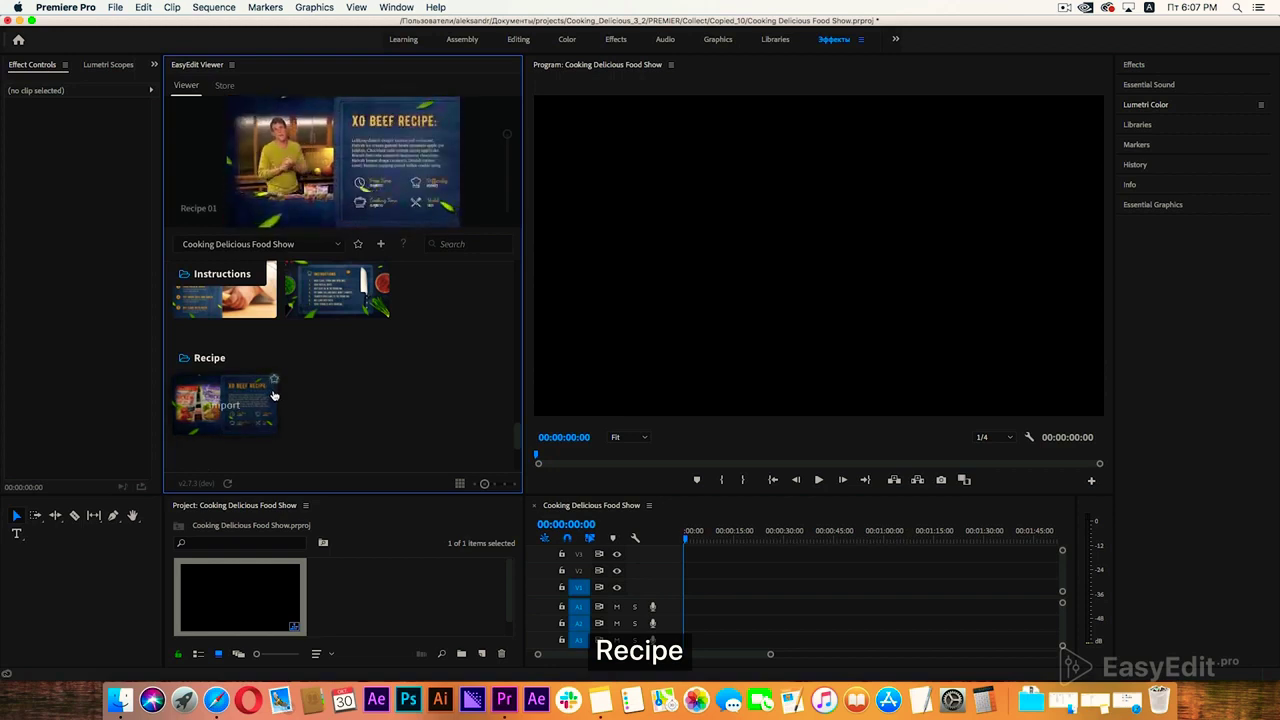
pyautogui.scroll(-1, 358, 394)
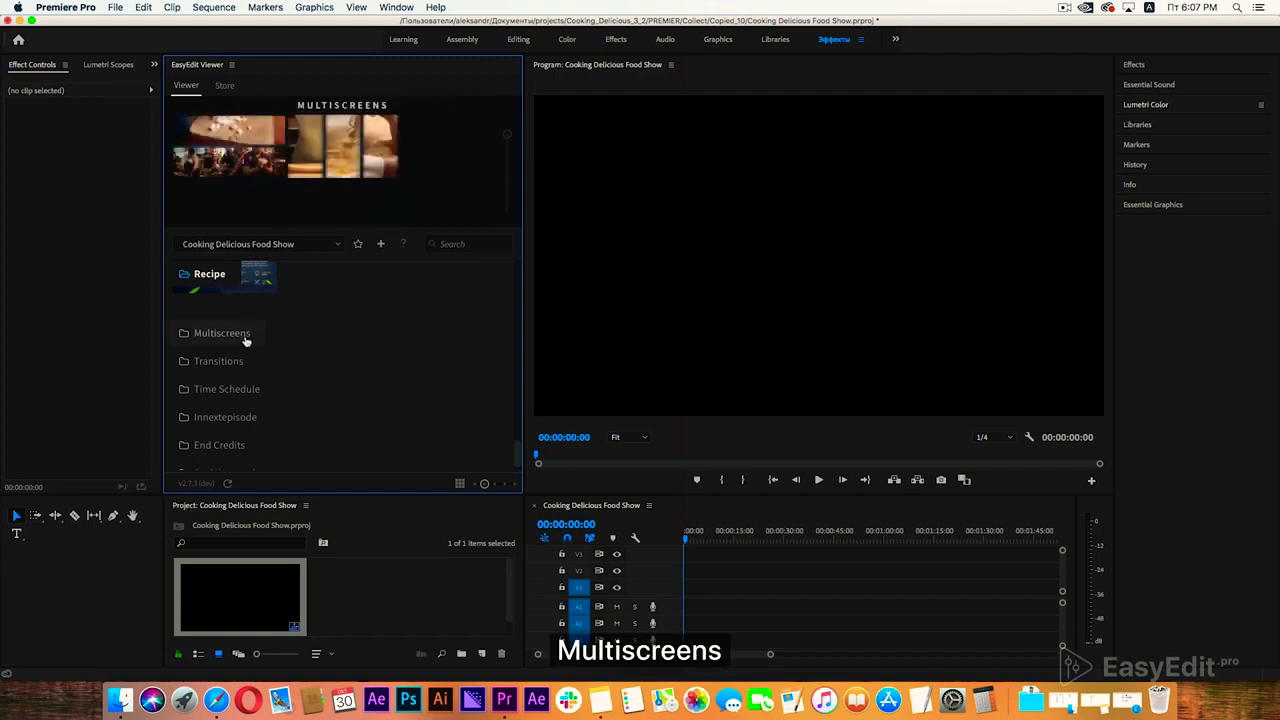
pyautogui.click(246, 341)
pyautogui.moveTo(348, 369)
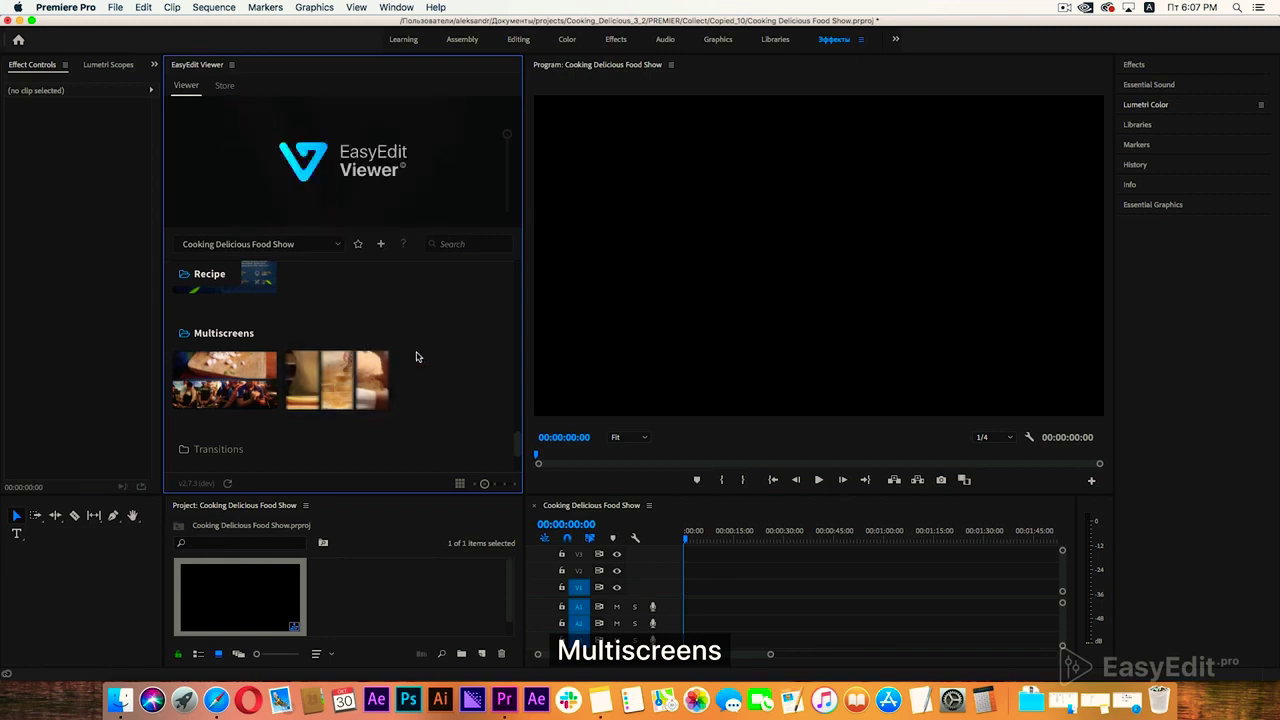
# Expand the Transitions and Time Schedule categories and look at their templates, previewing Time Schedule Soon 01.
pyautogui.scroll(-1, 419, 385)
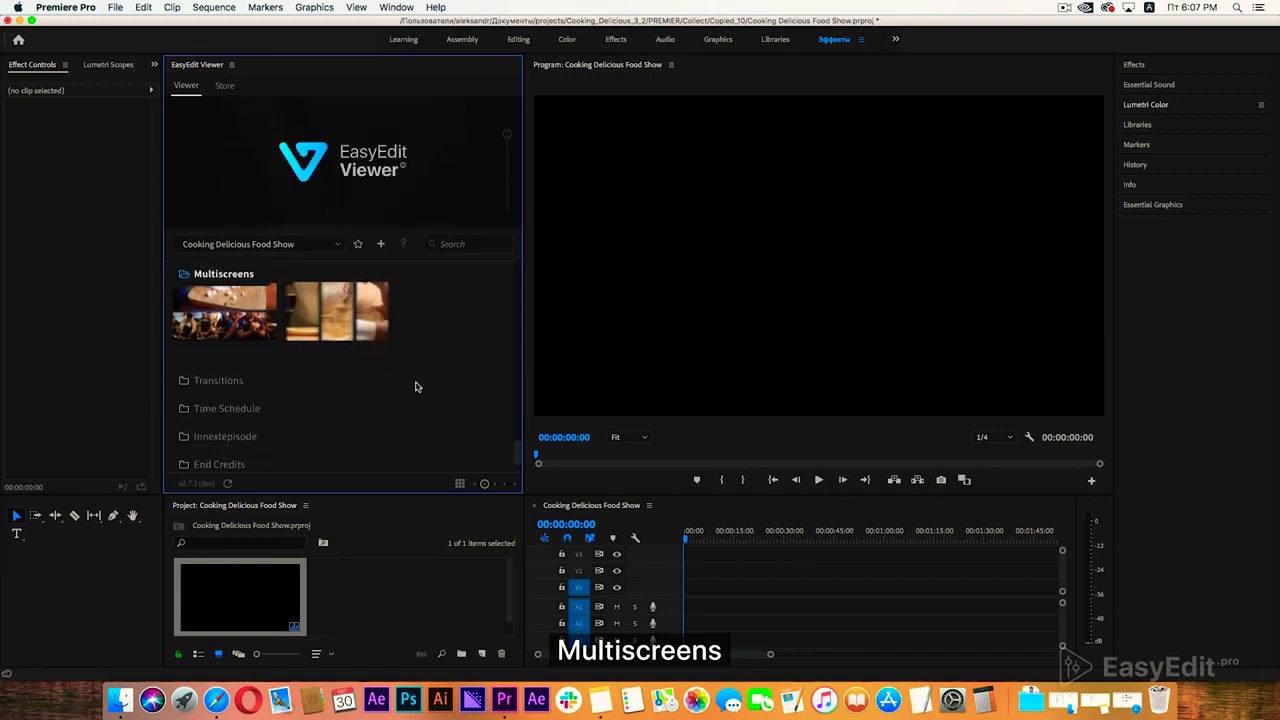
pyautogui.click(227, 376)
pyautogui.moveTo(426, 397)
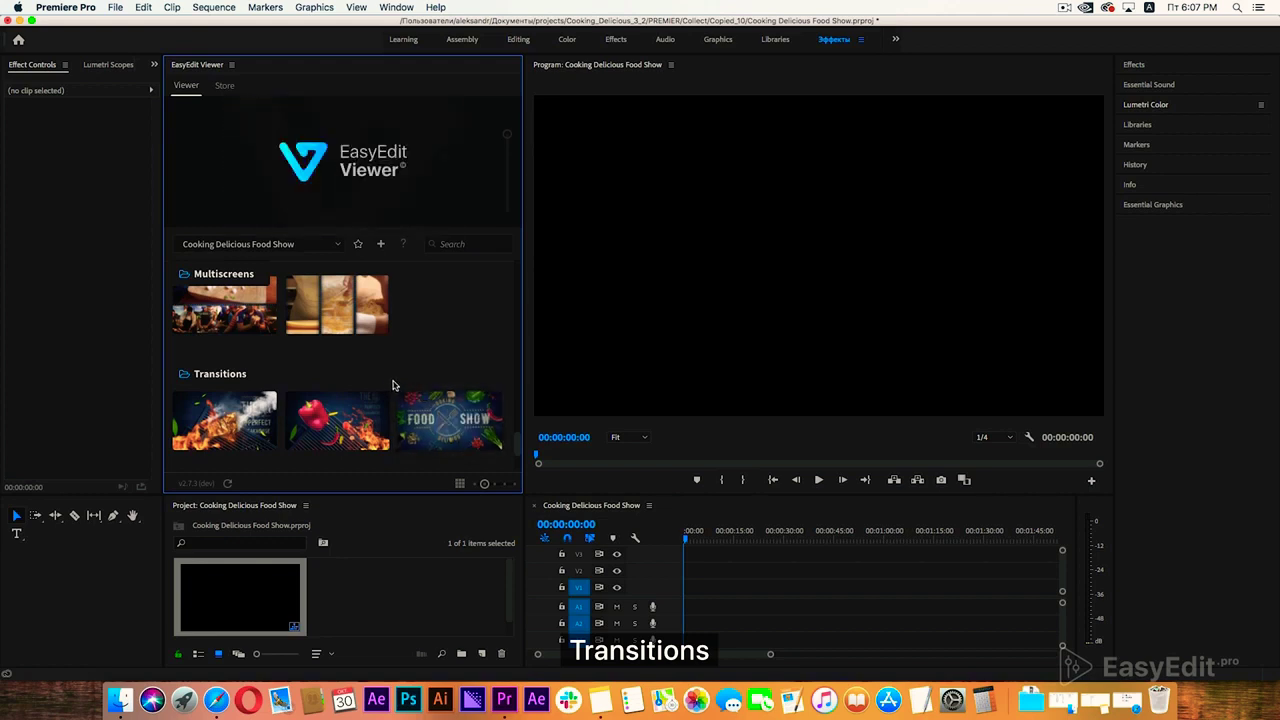
pyautogui.scroll(-1, 394, 383)
pyautogui.click(251, 371)
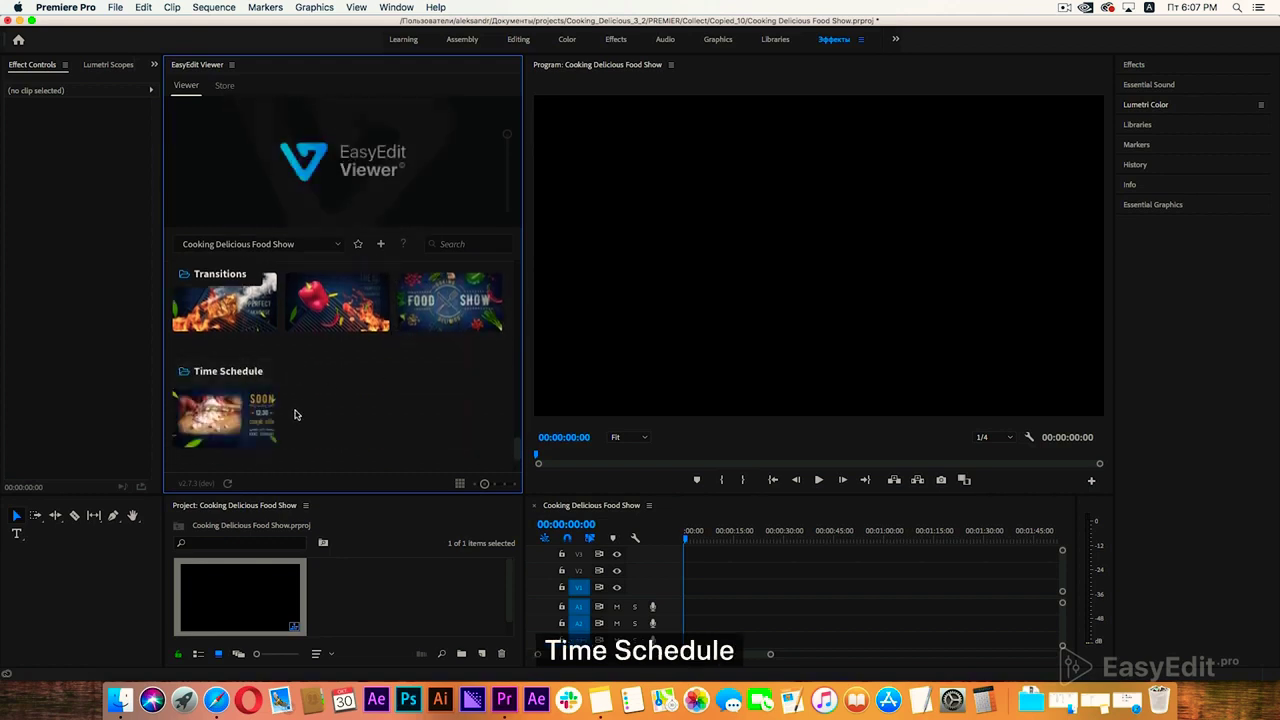
pyautogui.moveTo(272, 418)
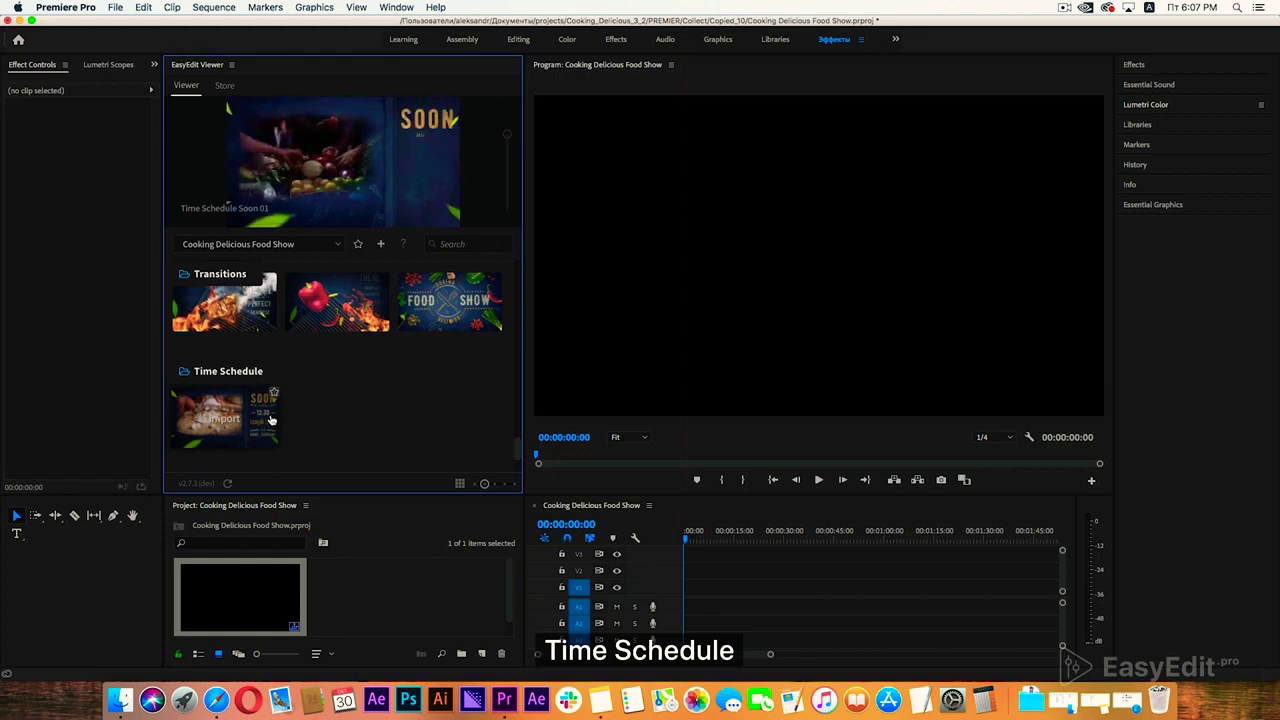
# Expand the Innextepisode and End Credits categories and preview the Innextepisode 01 and Endcredits 02 templates.
pyautogui.scroll(-1, 307, 418)
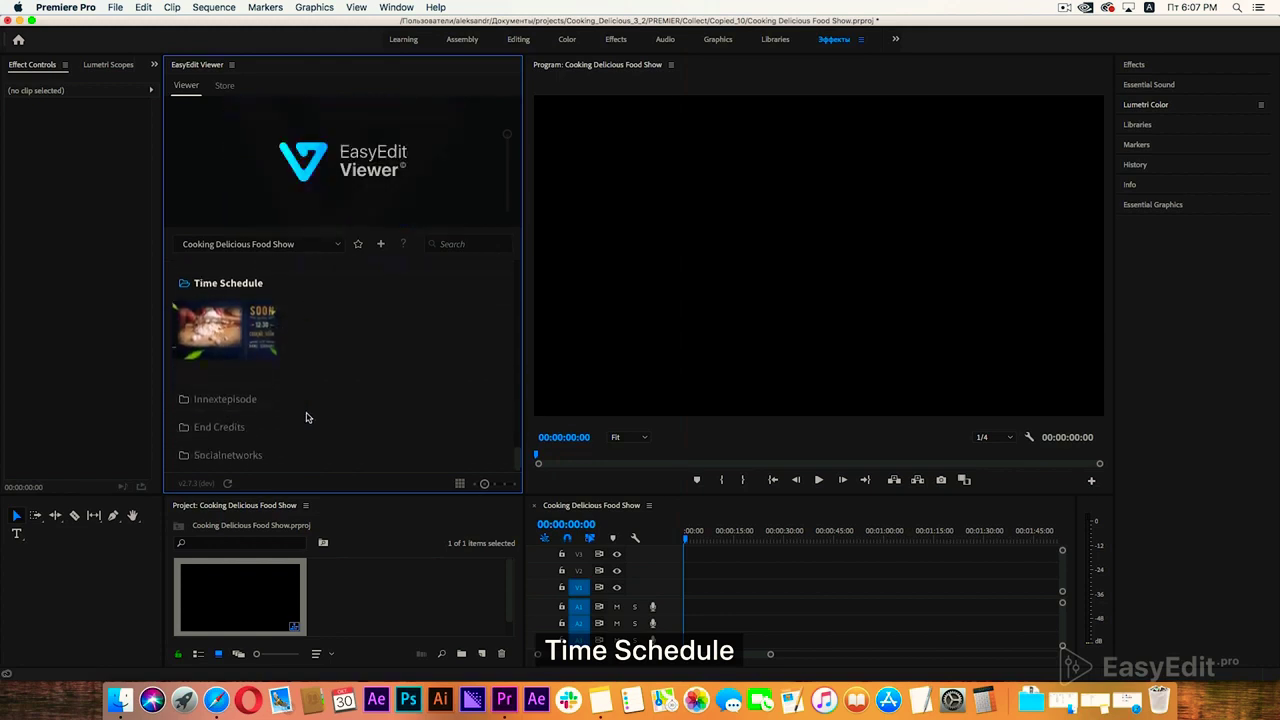
pyautogui.click(270, 401)
pyautogui.moveTo(266, 441)
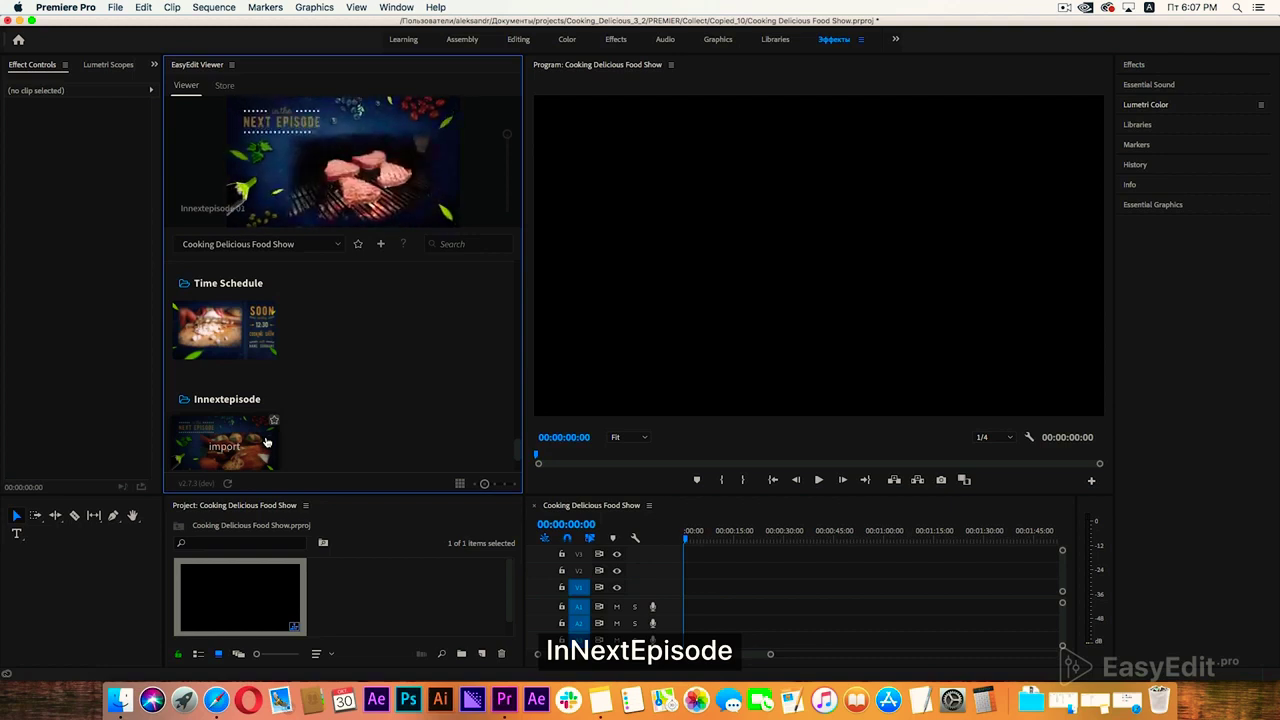
pyautogui.scroll(-1, 311, 428)
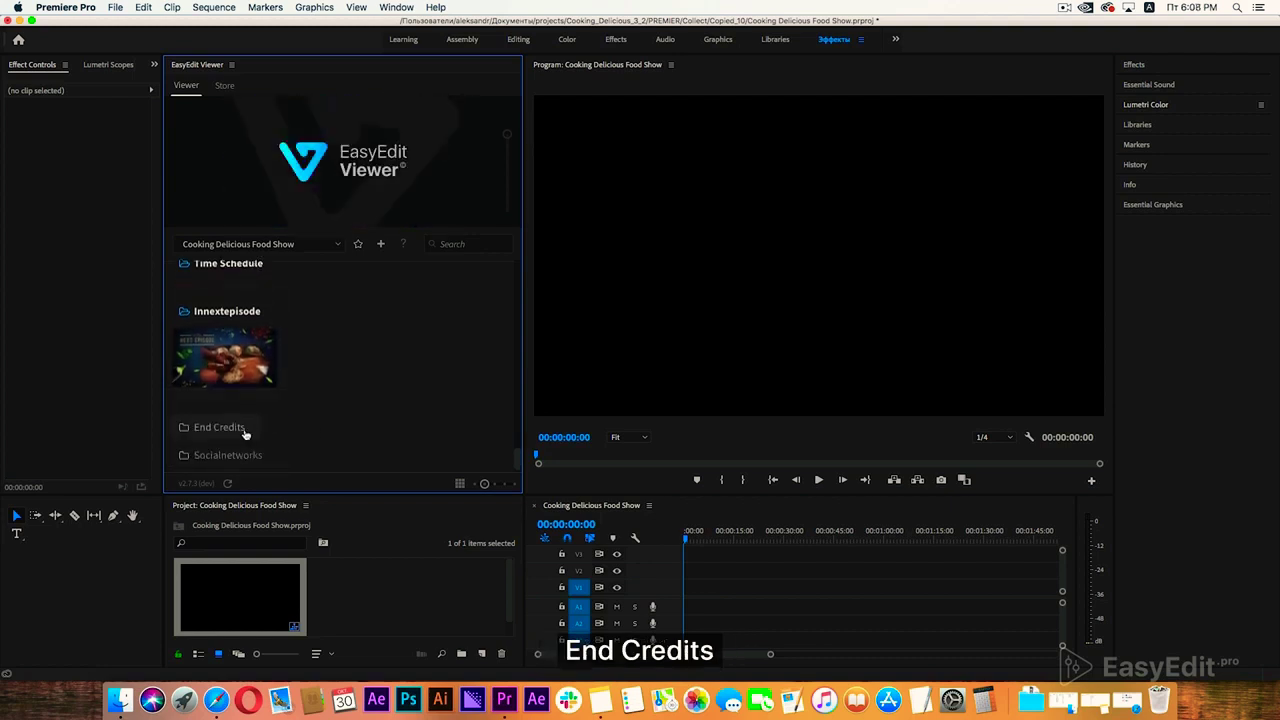
pyautogui.click(234, 432)
pyautogui.scroll(-2, 343, 420)
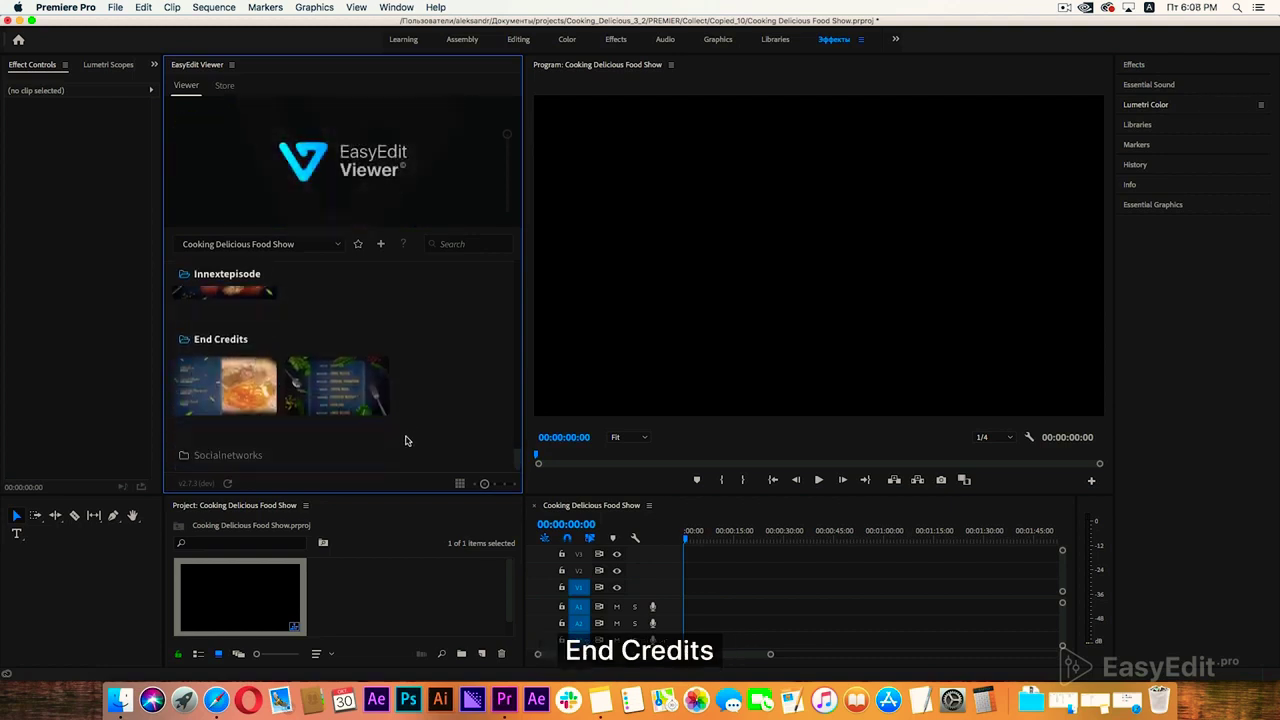
pyautogui.moveTo(333, 418)
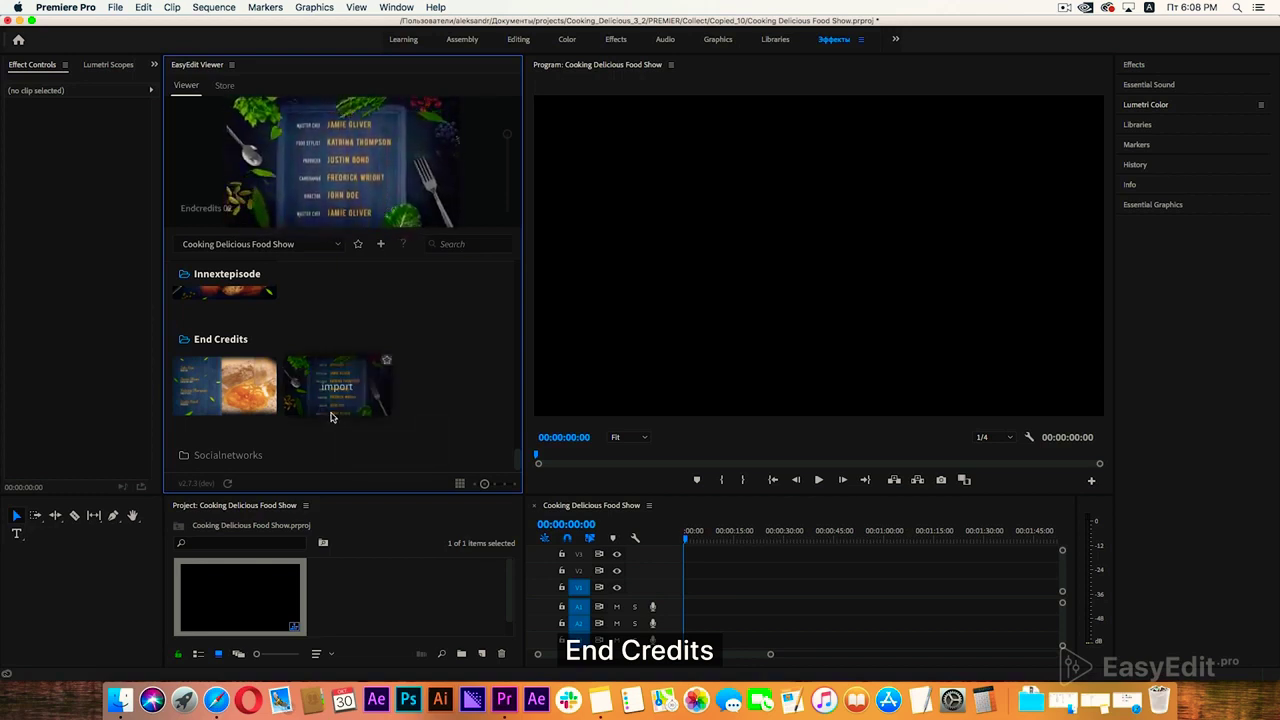
# Expand the Socialnetworks category and look at its templates.
pyautogui.click(299, 460)
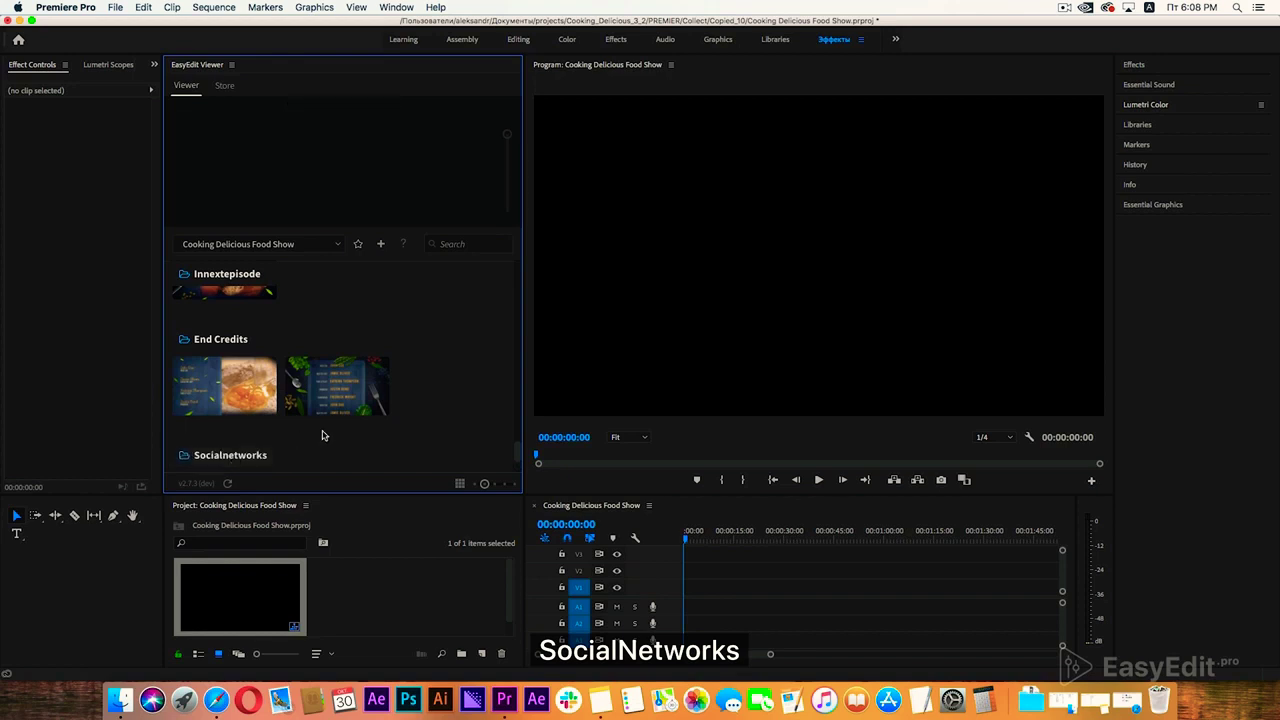
pyautogui.scroll(-2, 330, 438)
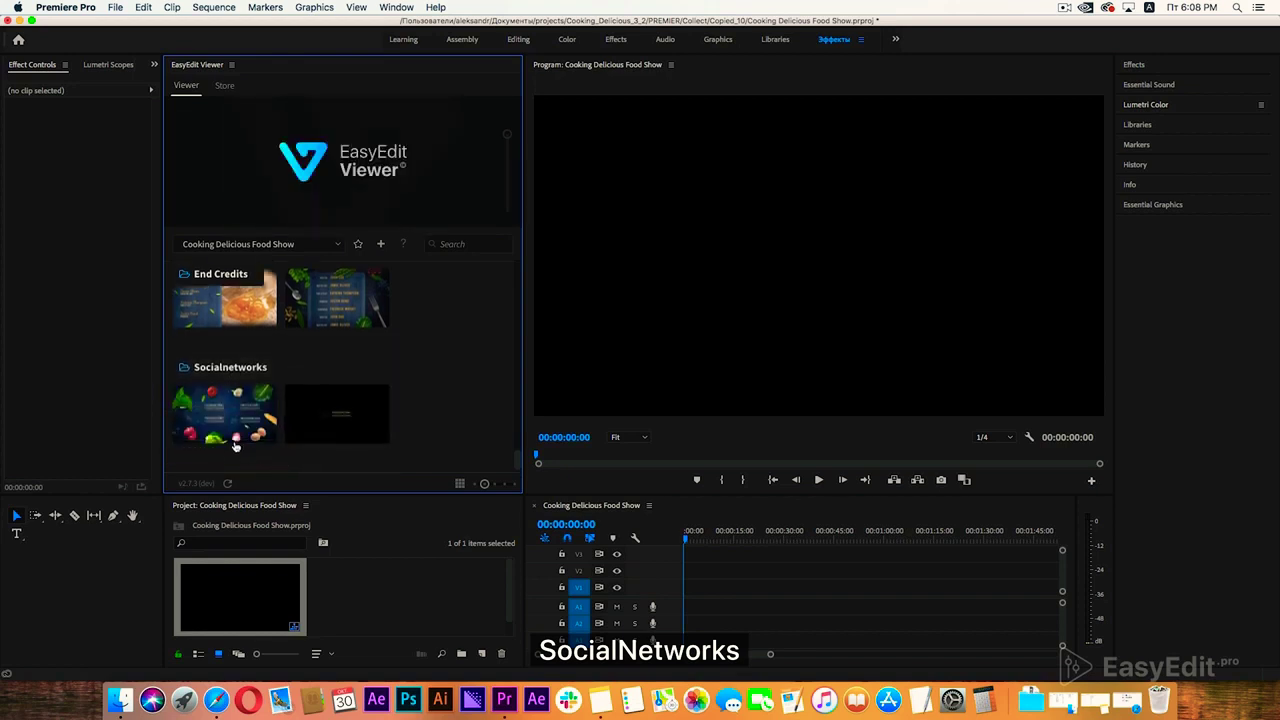
pyautogui.moveTo(234, 444)
# Add the Endcredits 02 template to the favorites.
pyautogui.scroll(3, 357, 317)
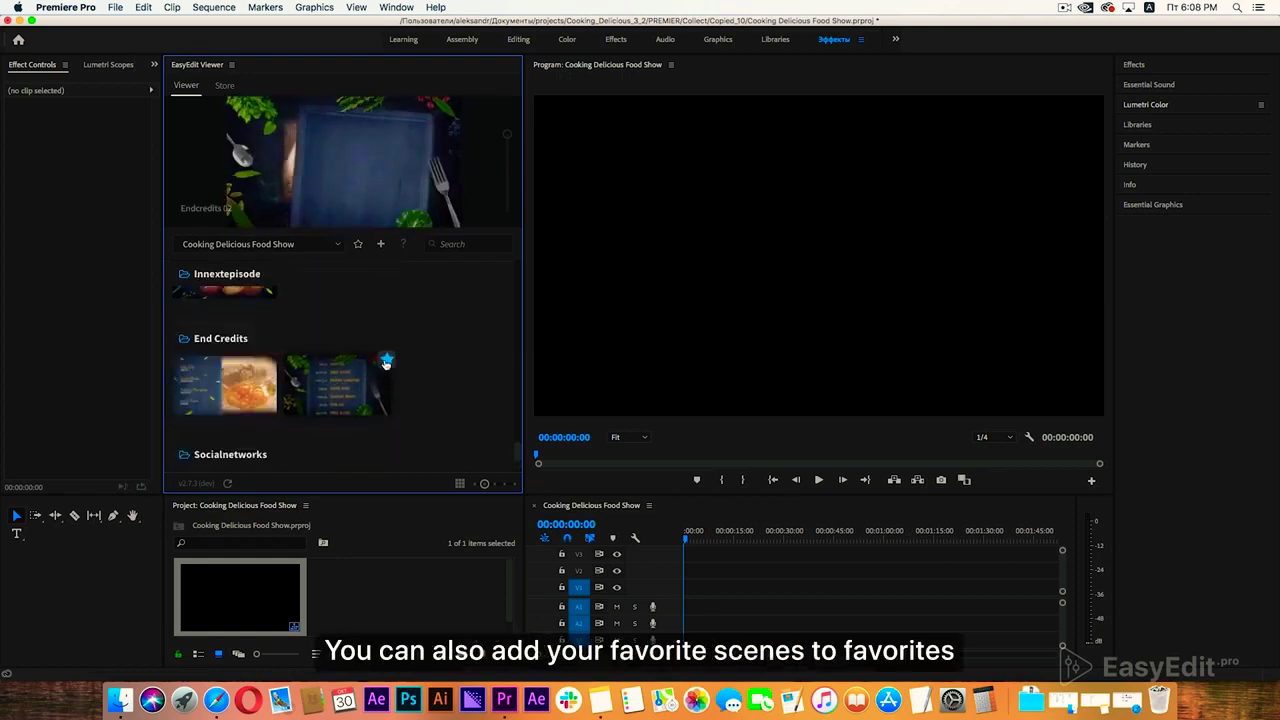
pyautogui.click(385, 359)
pyautogui.scroll(4, 408, 351)
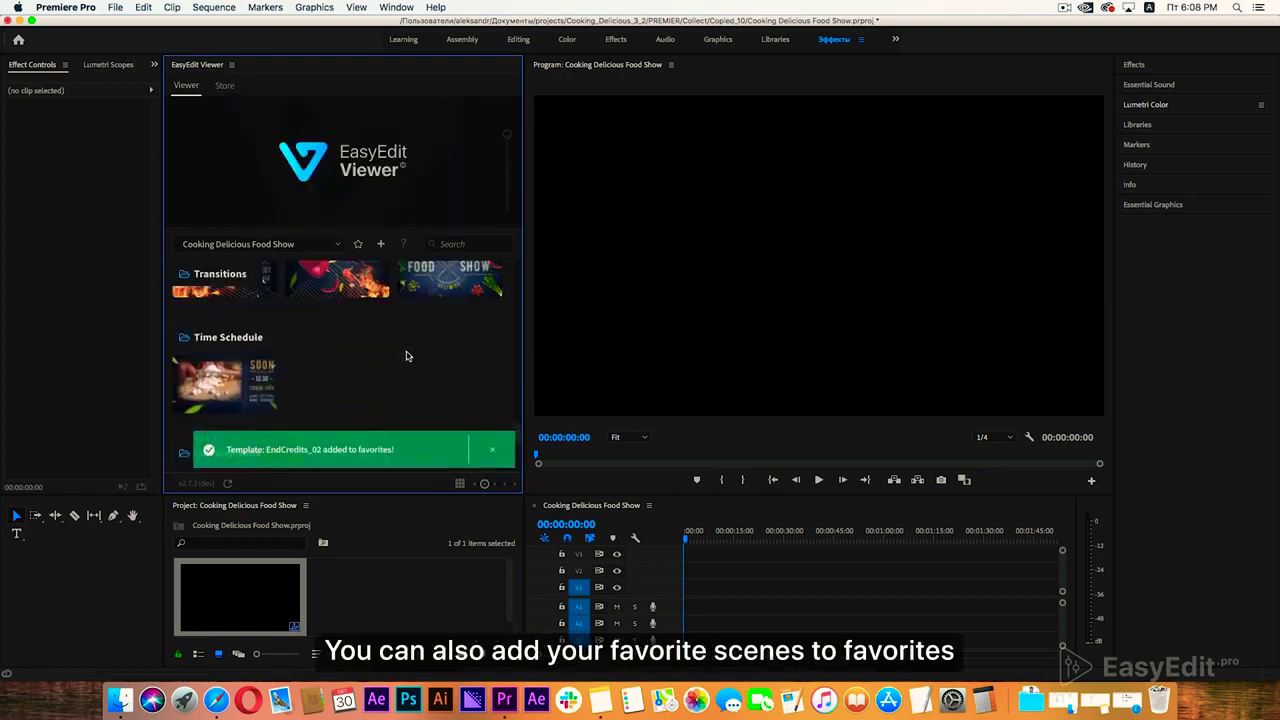
# Add the Transition 02 template to the favorites, view the favorites list, and return to the full category list.
pyautogui.scroll(2, 400, 355)
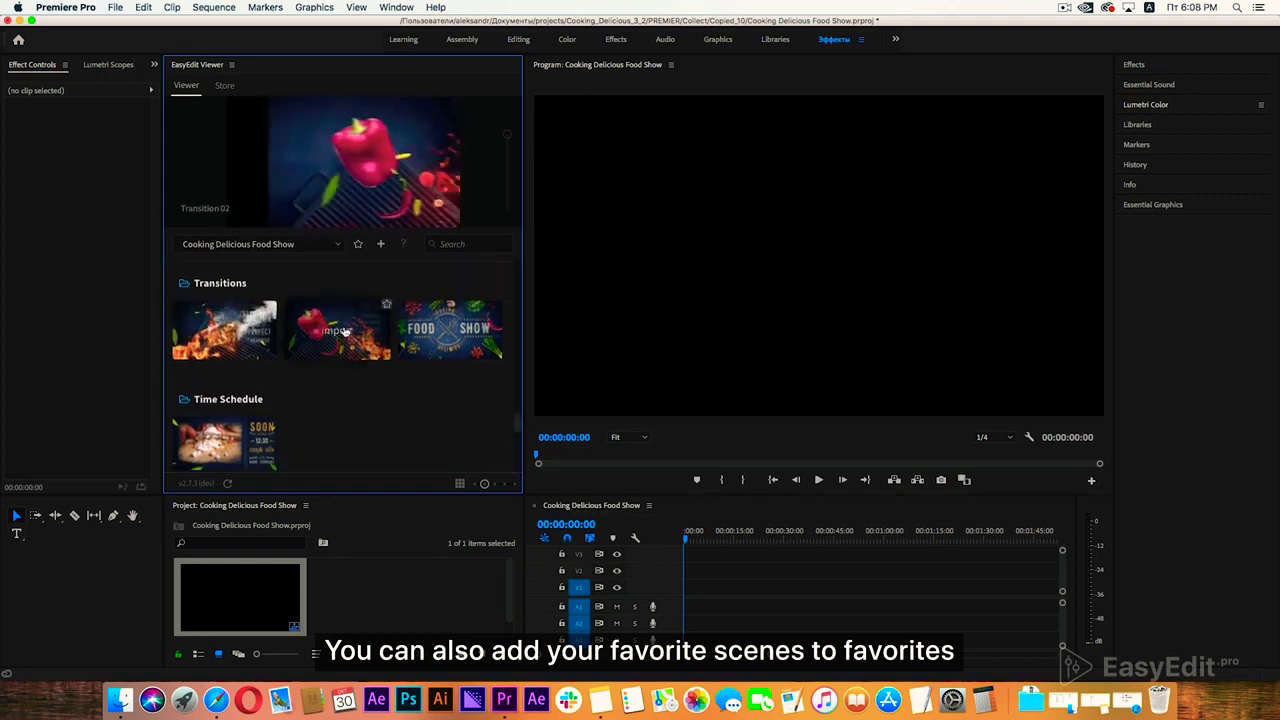
pyautogui.click(386, 303)
pyautogui.click(358, 244)
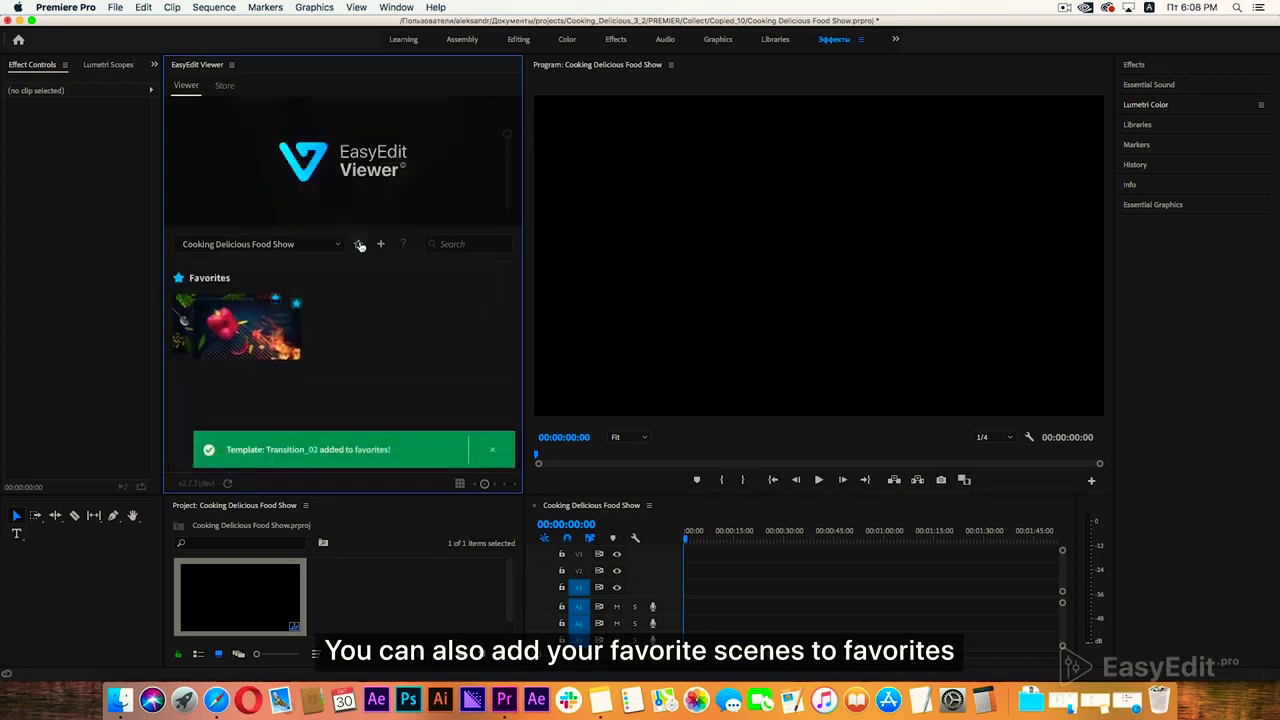
pyautogui.click(358, 244)
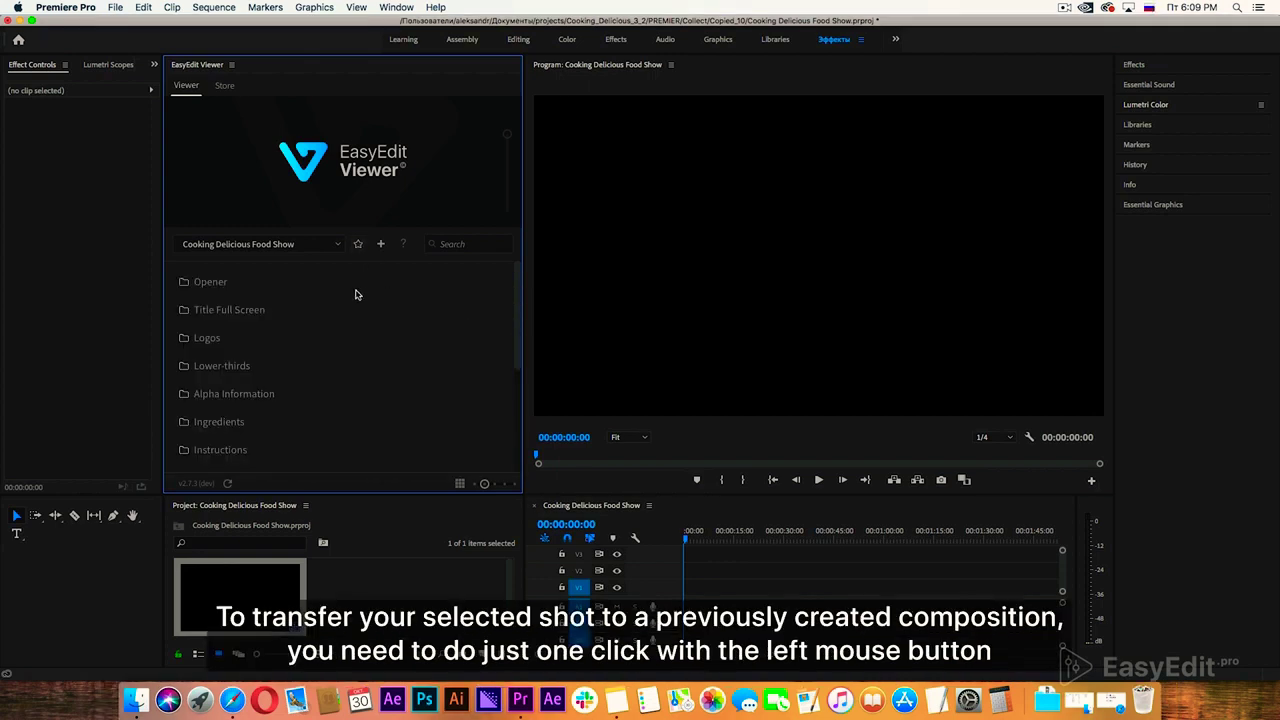
# Expand the Opener category and import the Shot 09 template into the Cooking Delicious Food Show sequence.
pyautogui.click(210, 282)
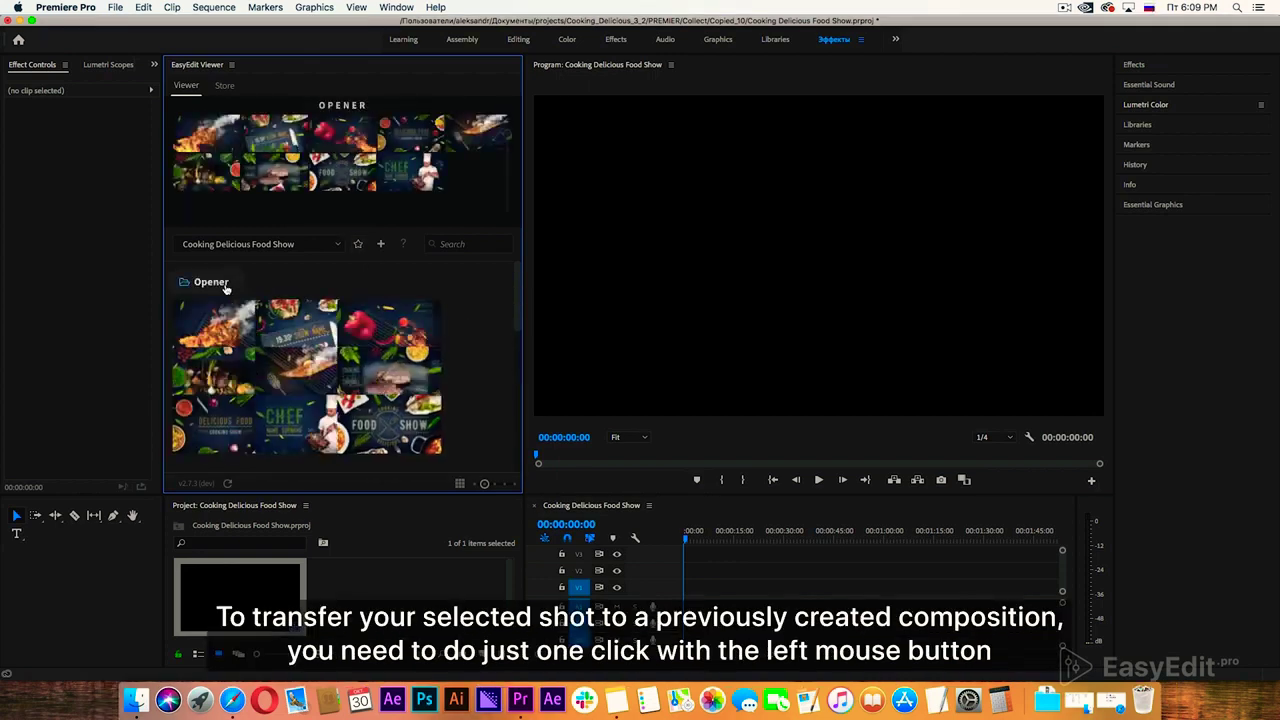
pyautogui.scroll(-5, 285, 292)
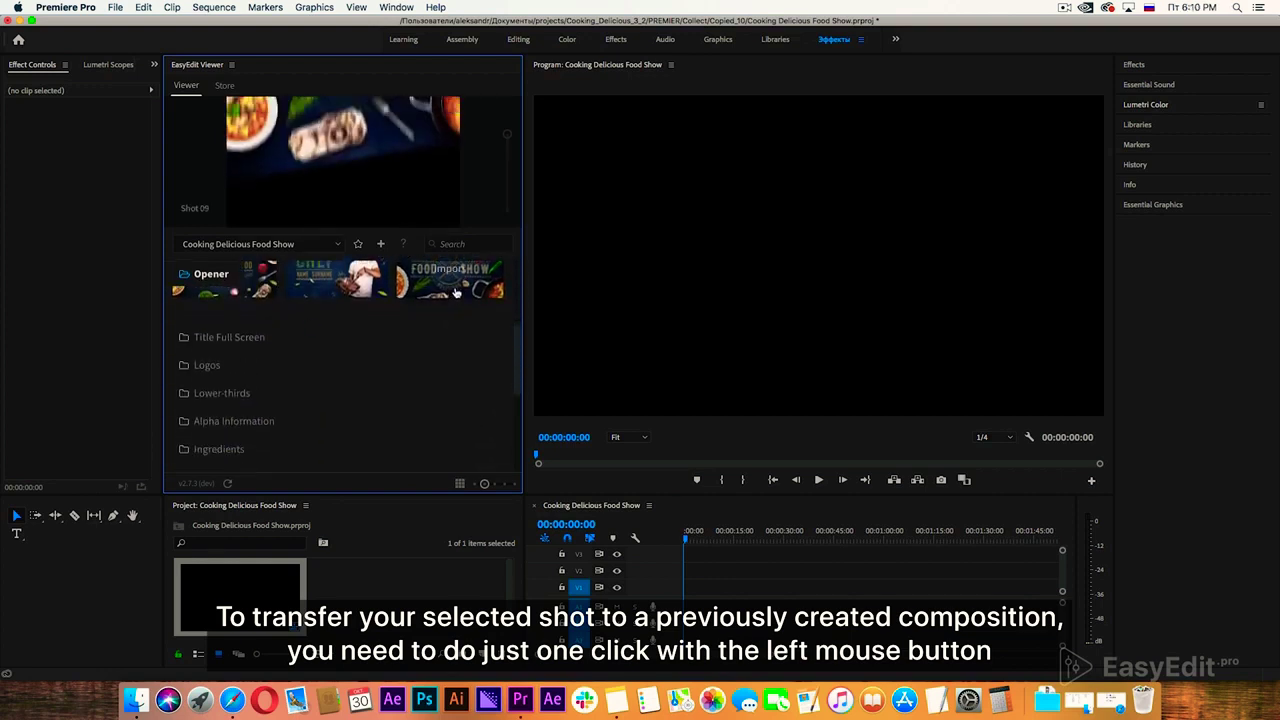
pyautogui.click(449, 268)
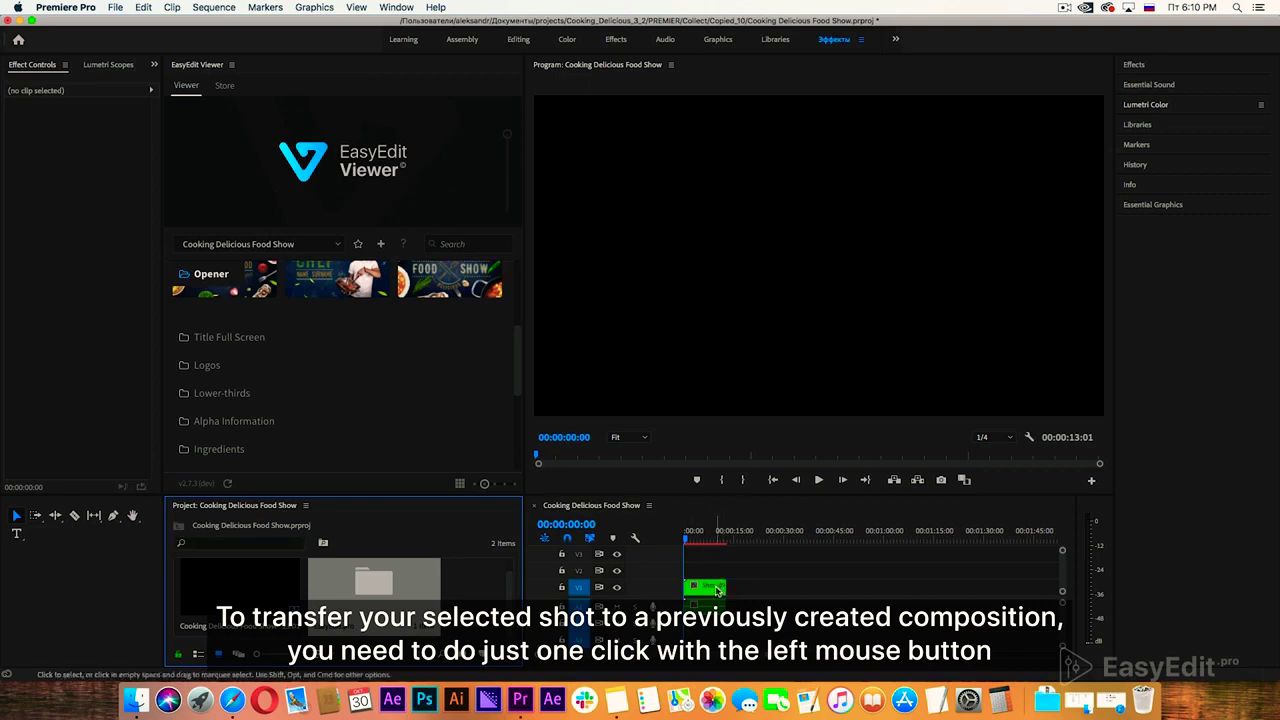
# Open the imported Shot 09 clip as its own sequence, render its preview, and play it until the full title shows.
pyautogui.doubleClick(706, 585)
pyautogui.press('Return')
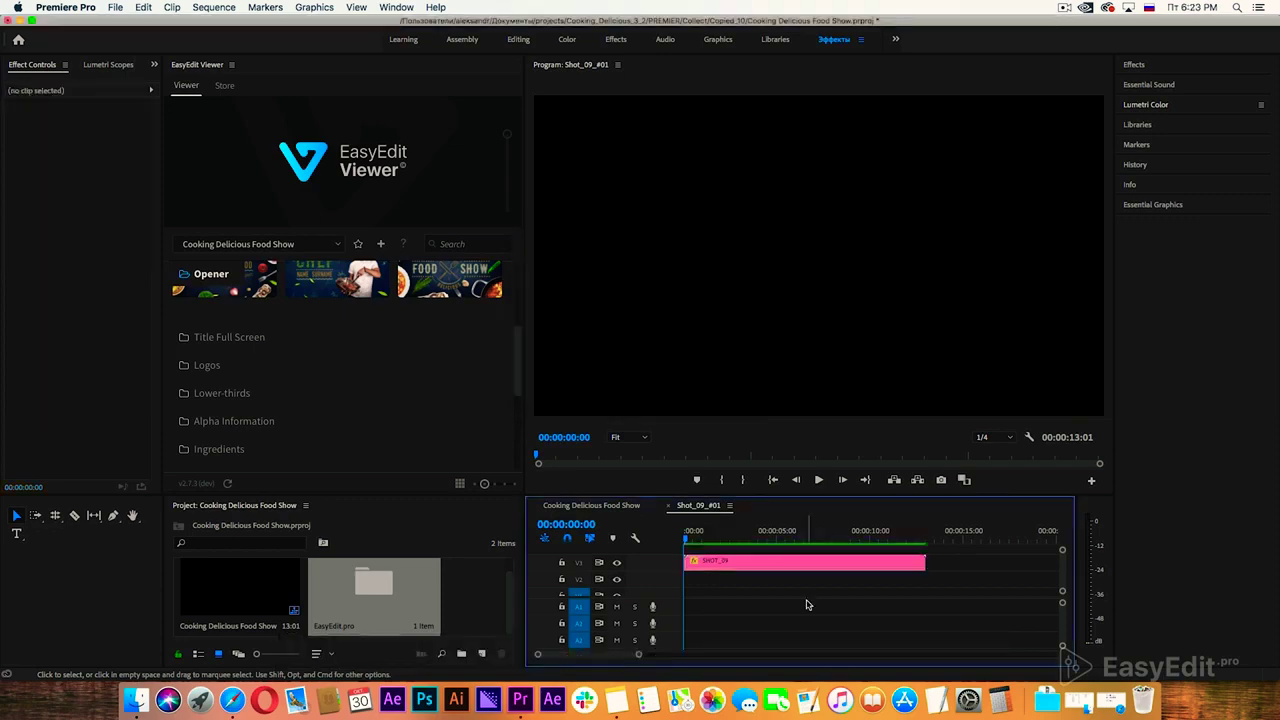
pyautogui.press('space')
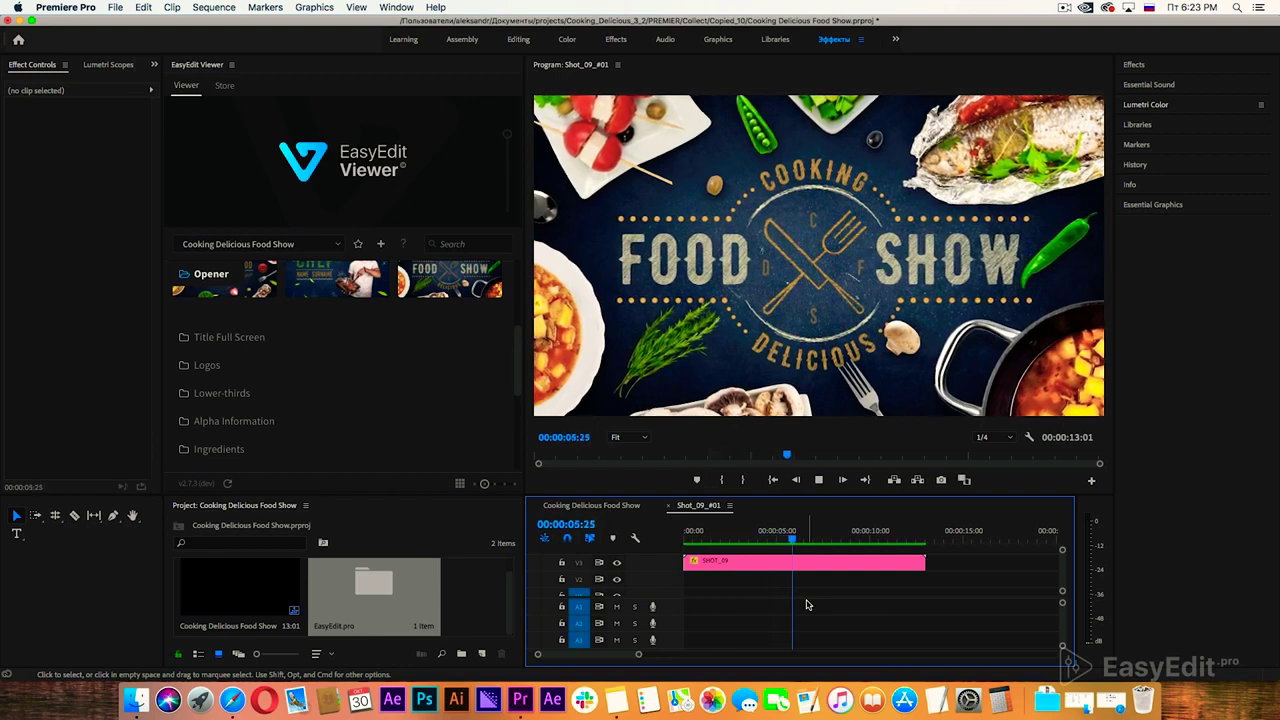
pyautogui.press('space')
# Select the SHOT_09 graphic clip and set its Logos option to 5 in its Essential Graphics properties.
pyautogui.click(841, 566)
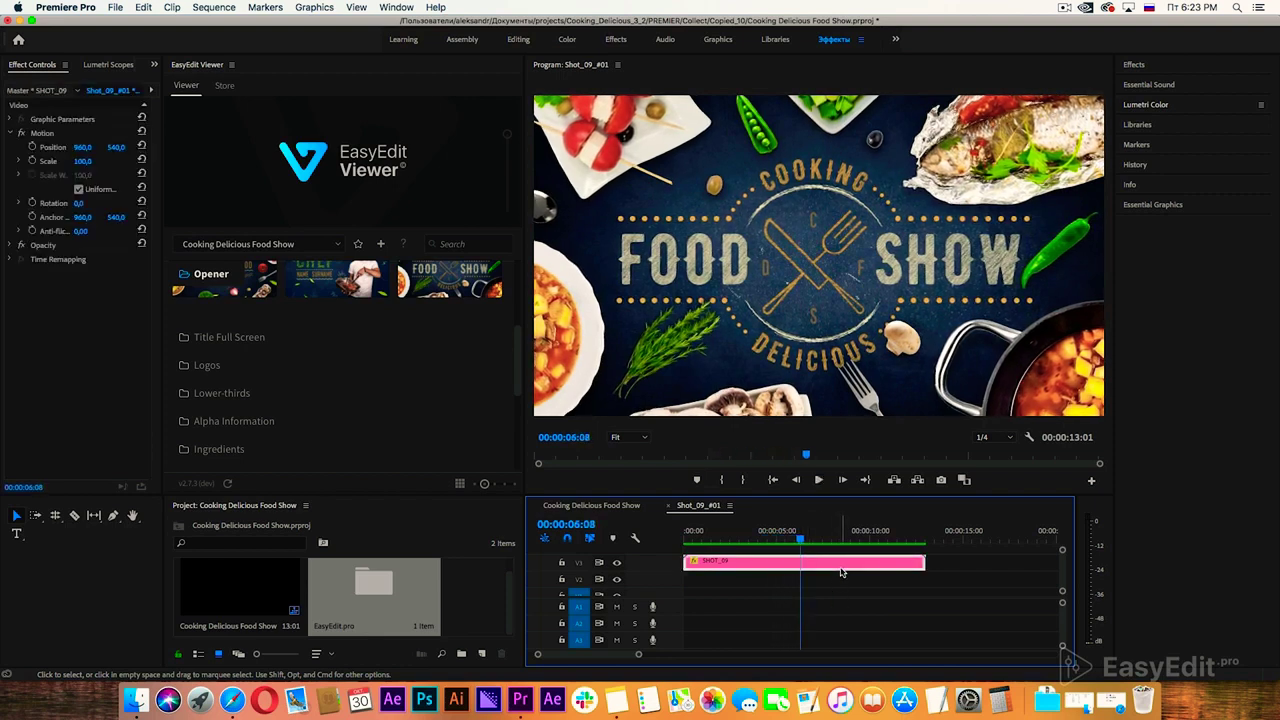
pyautogui.click(1207, 208)
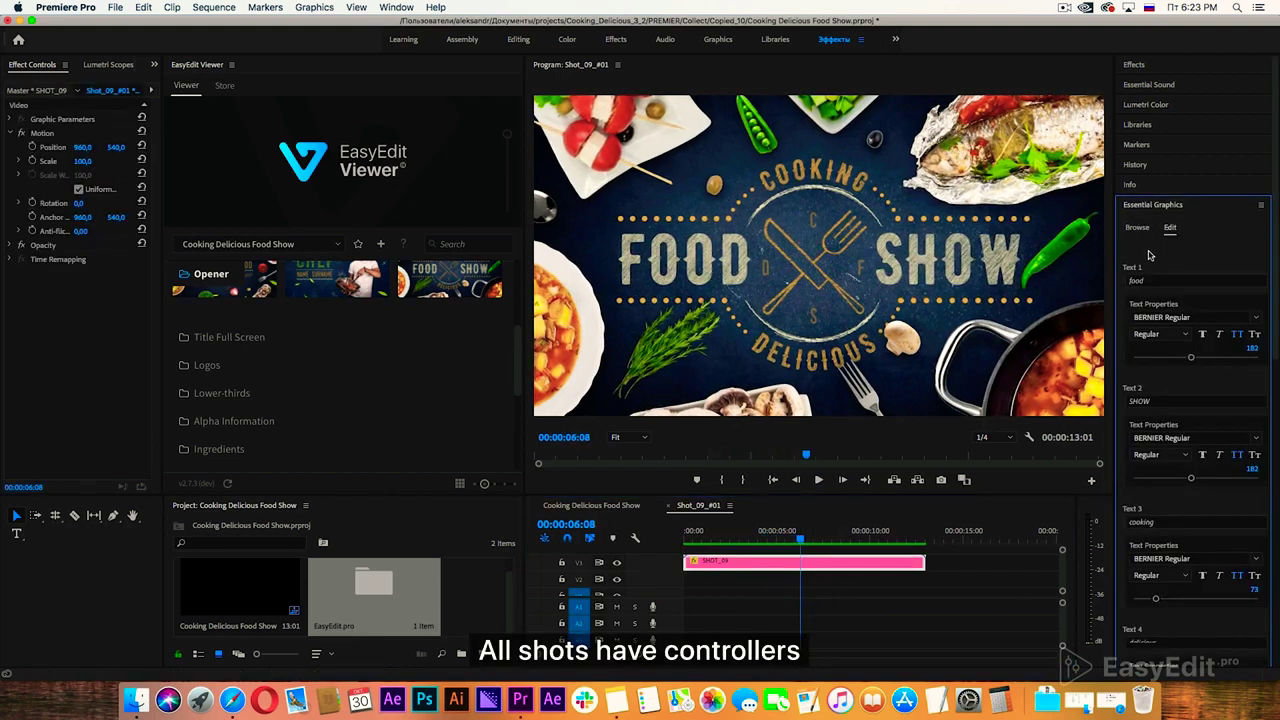
pyautogui.scroll(-10, 1122, 257)
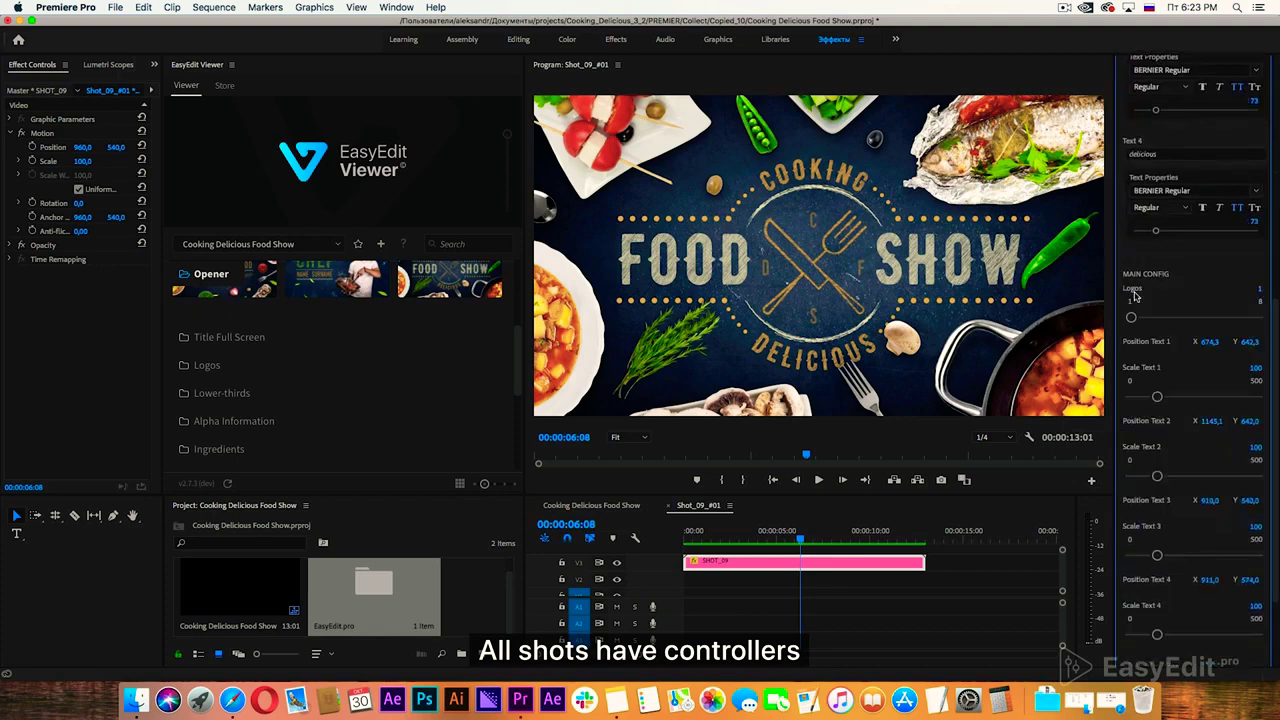
pyautogui.moveTo(1131, 312); pyautogui.dragTo(1149, 316)
pyautogui.moveTo(1259, 287); pyautogui.dragTo(1263, 288)
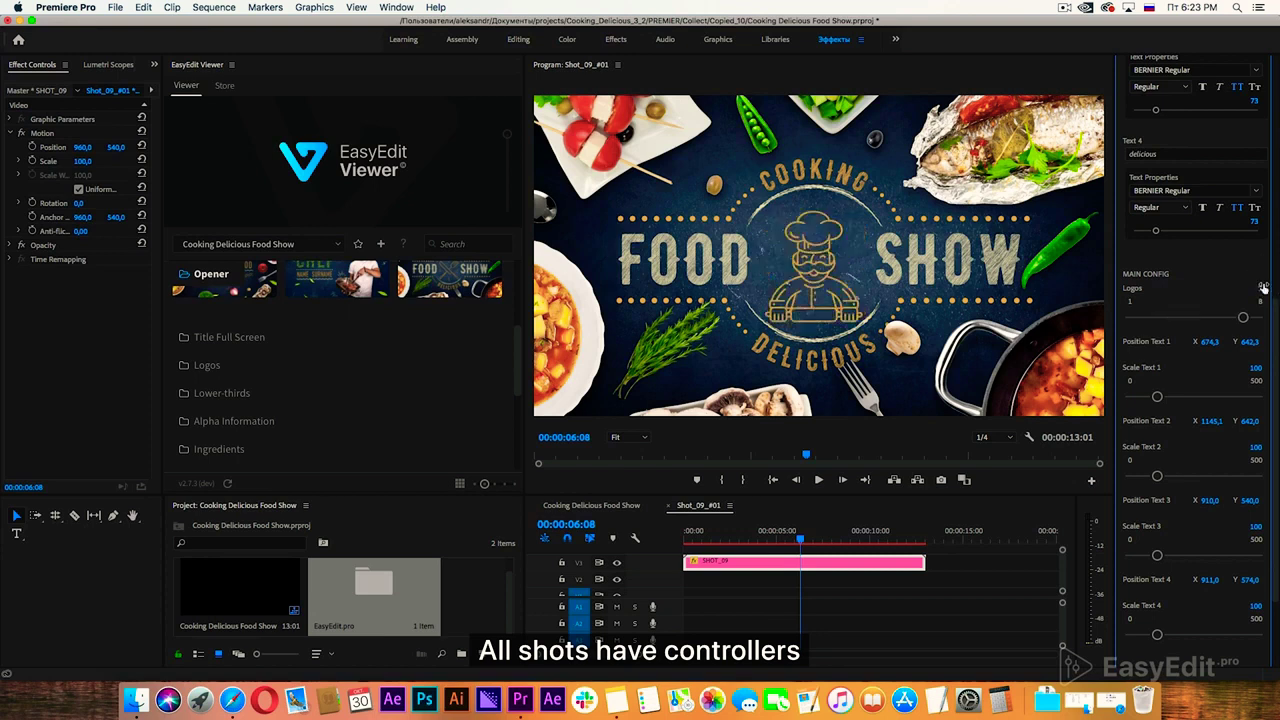
pyautogui.click(1263, 287)
pyautogui.write('5')
pyautogui.press('Return')
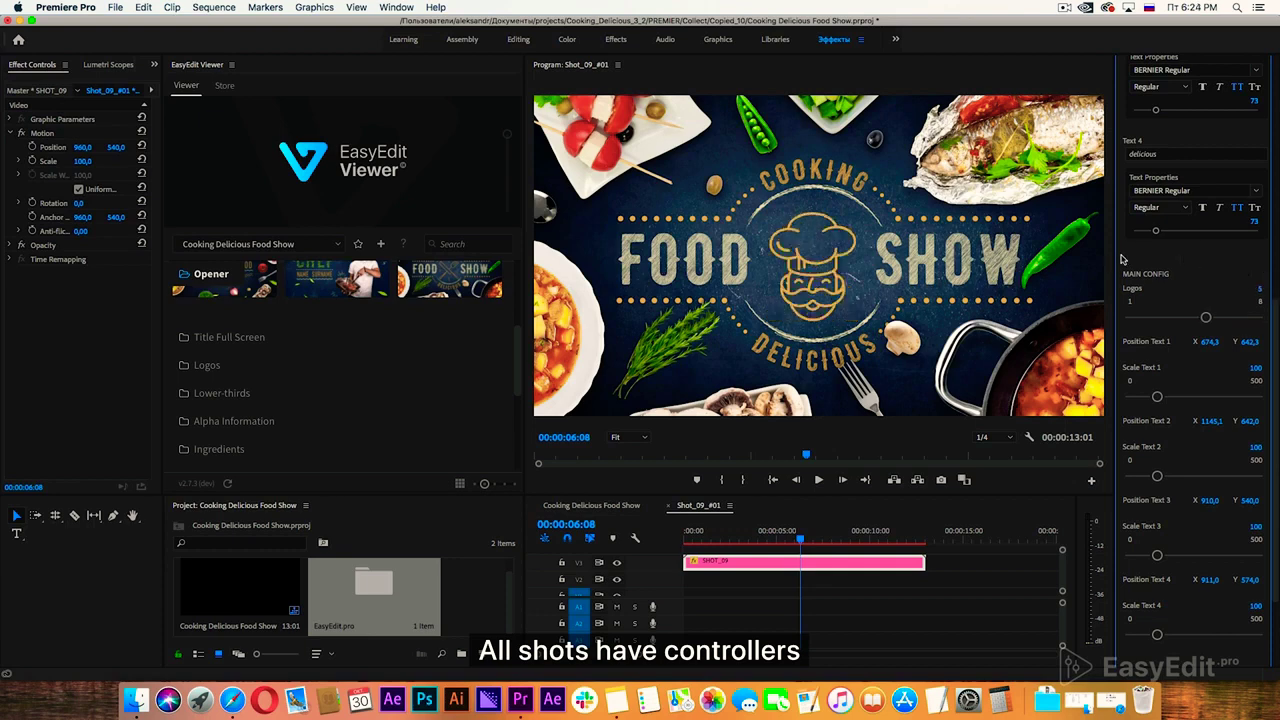
# Replace both the Text 1 and Text 2 wording of the graphic with "Hello".
pyautogui.scroll(10, 1120, 370)
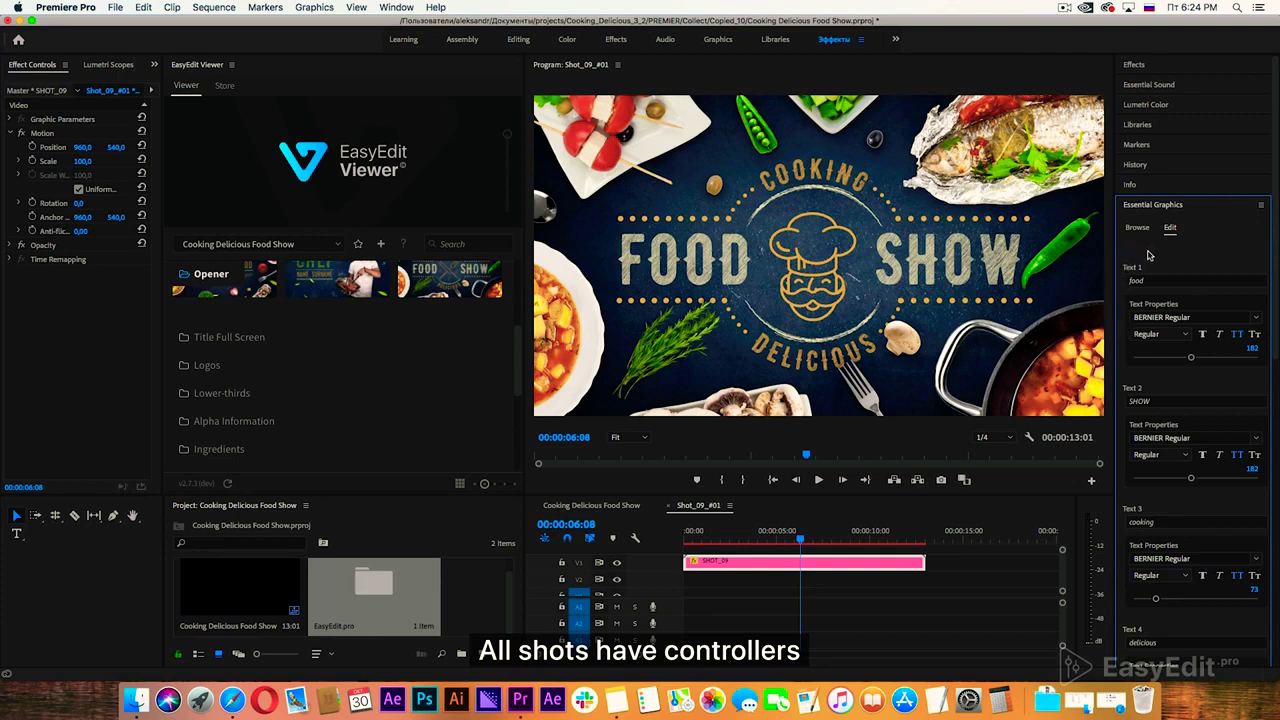
pyautogui.click(1157, 283)
pyautogui.write('F')
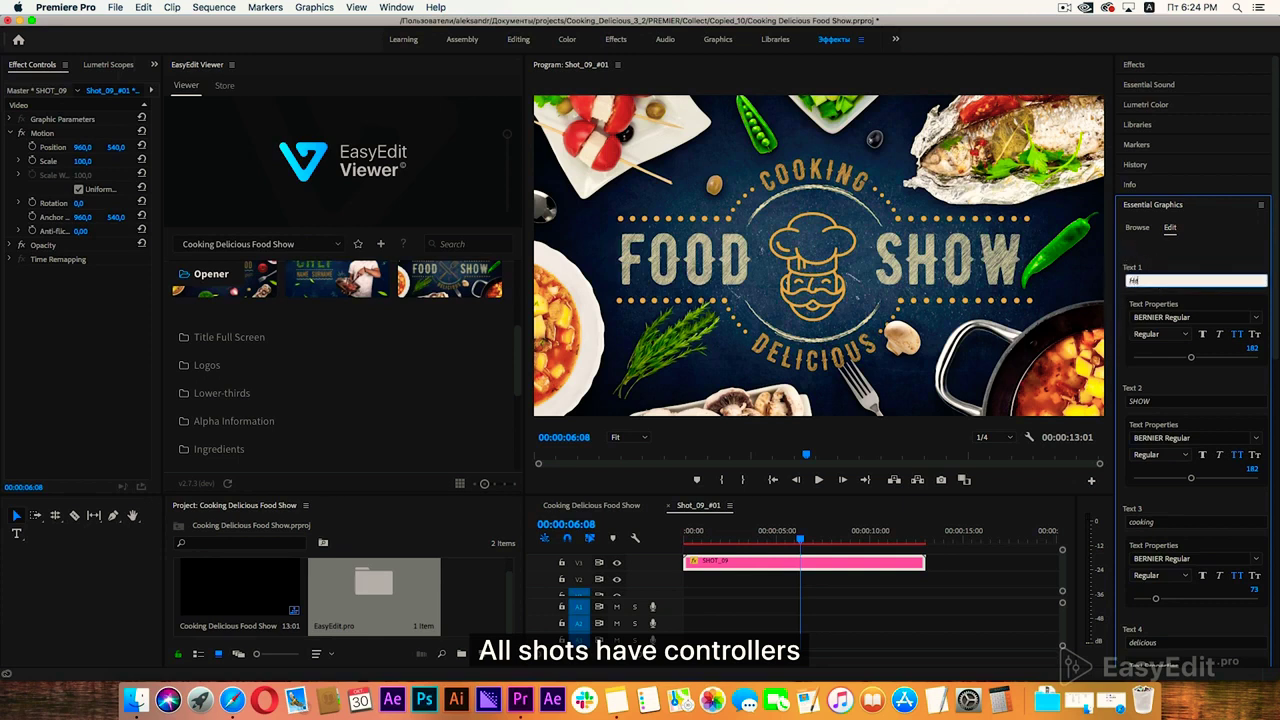
pyautogui.click(1122, 268)
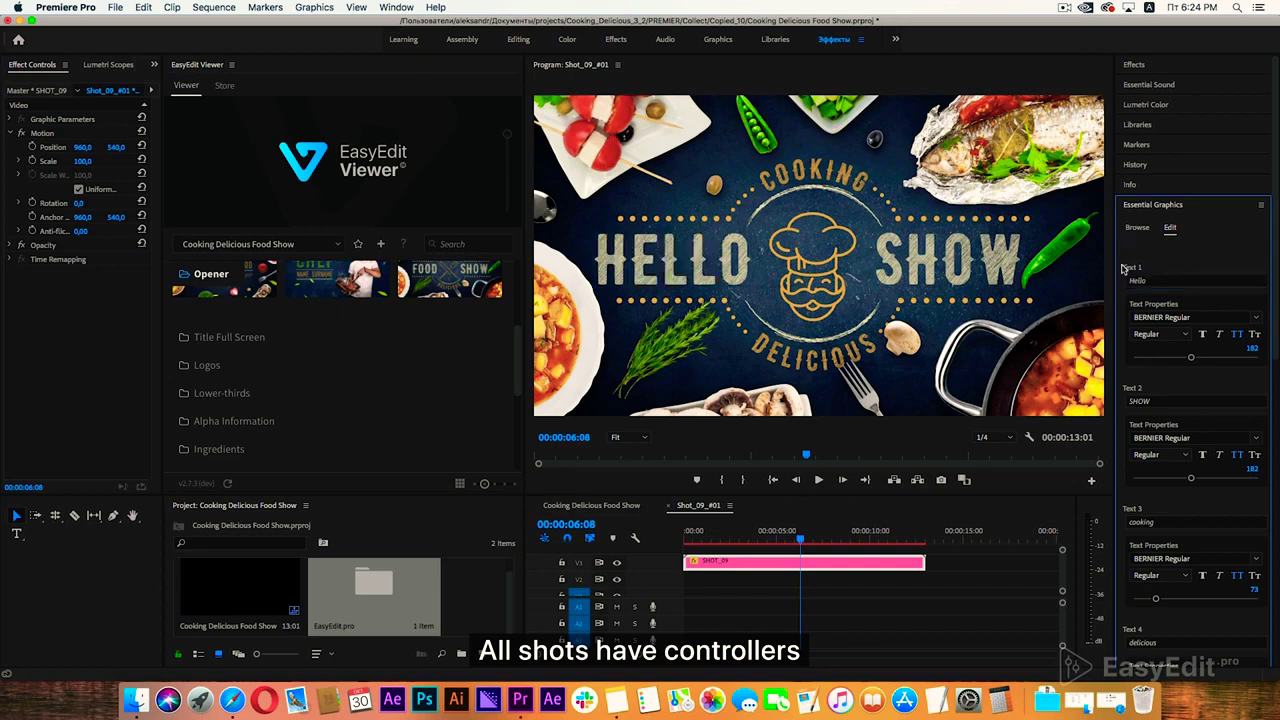
pyautogui.click(1160, 401)
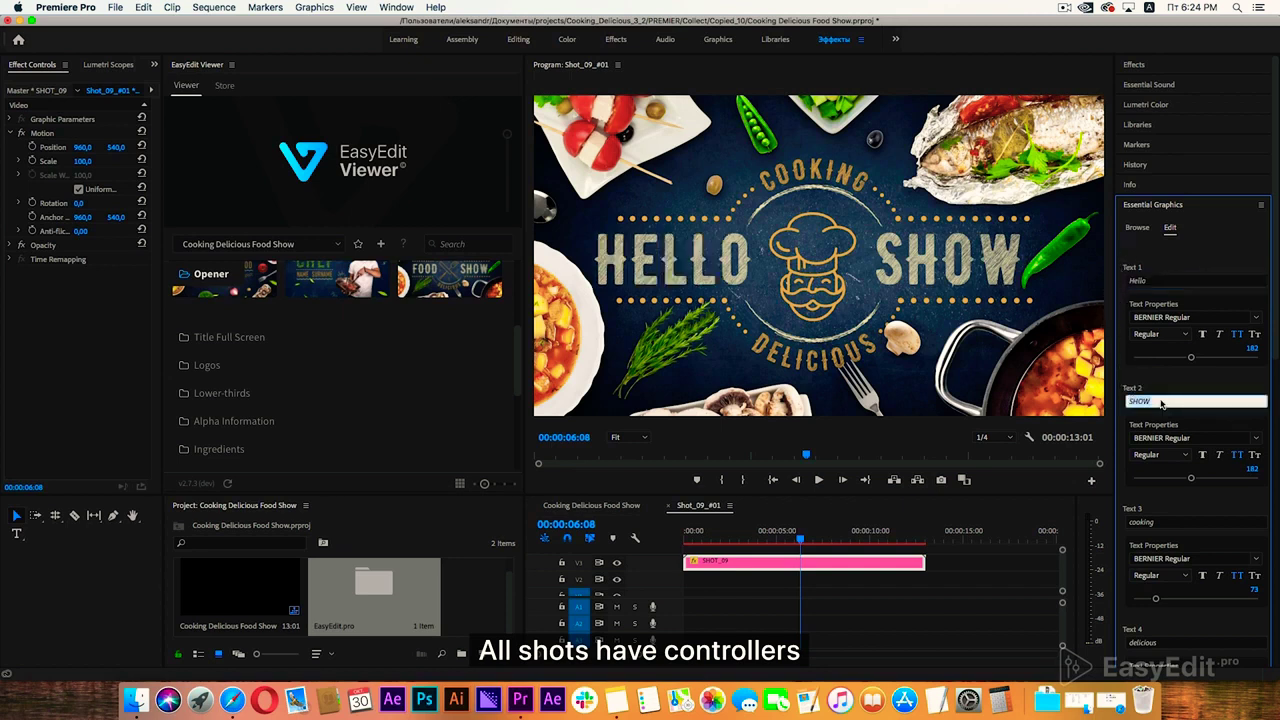
pyautogui.write('Hello')
# Change Text 3 of the graphic to "easyedit" and Text 4 to "studio".
pyautogui.scroll(-5, 1130, 377)
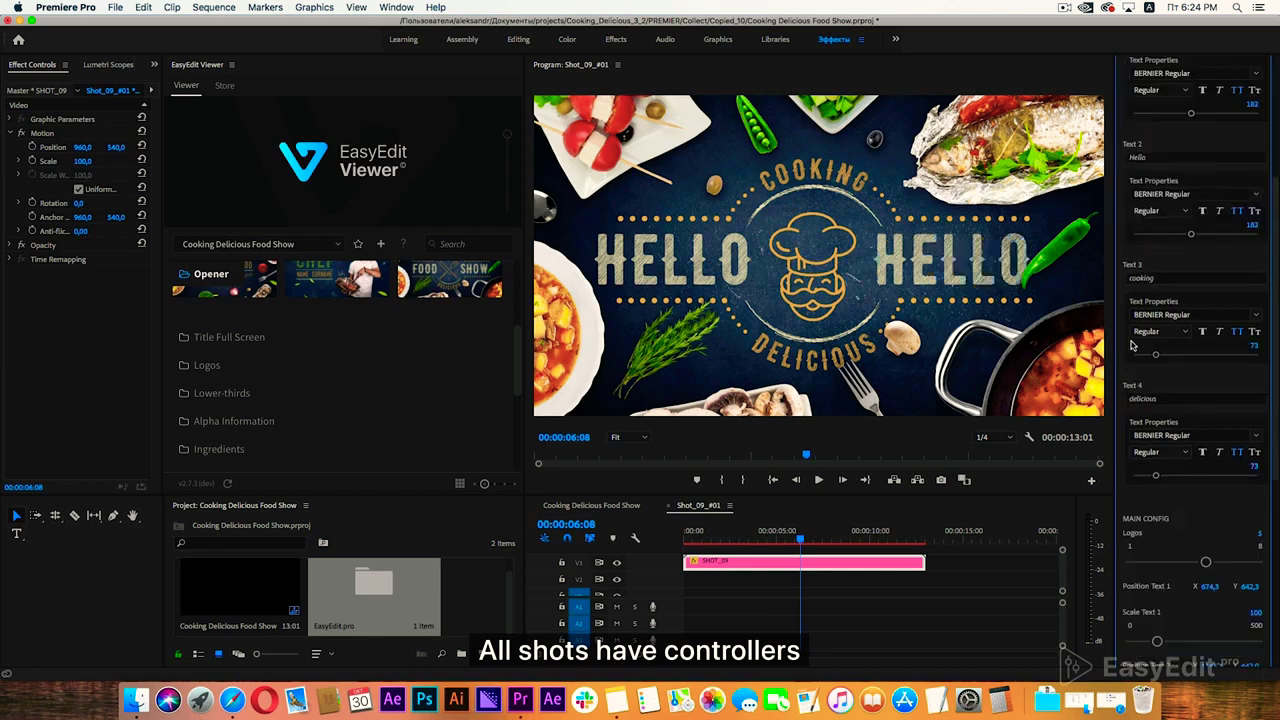
pyautogui.click(1180, 280)
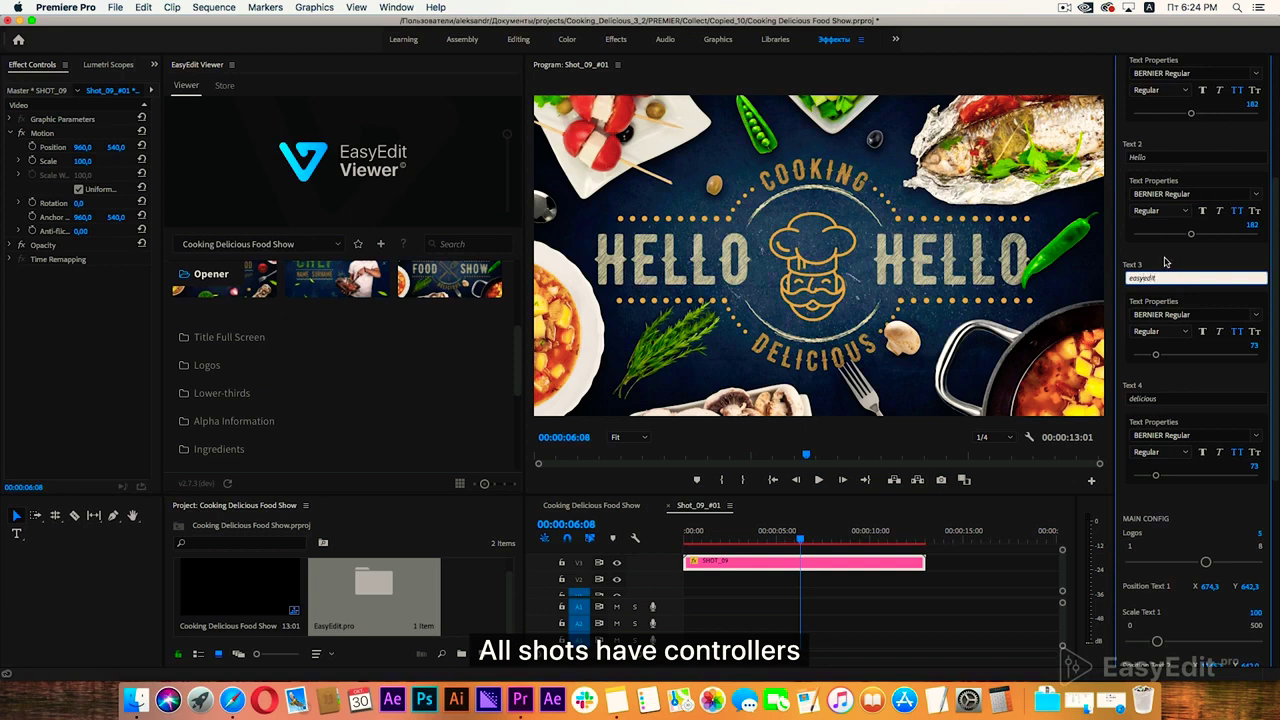
pyautogui.press('Return')
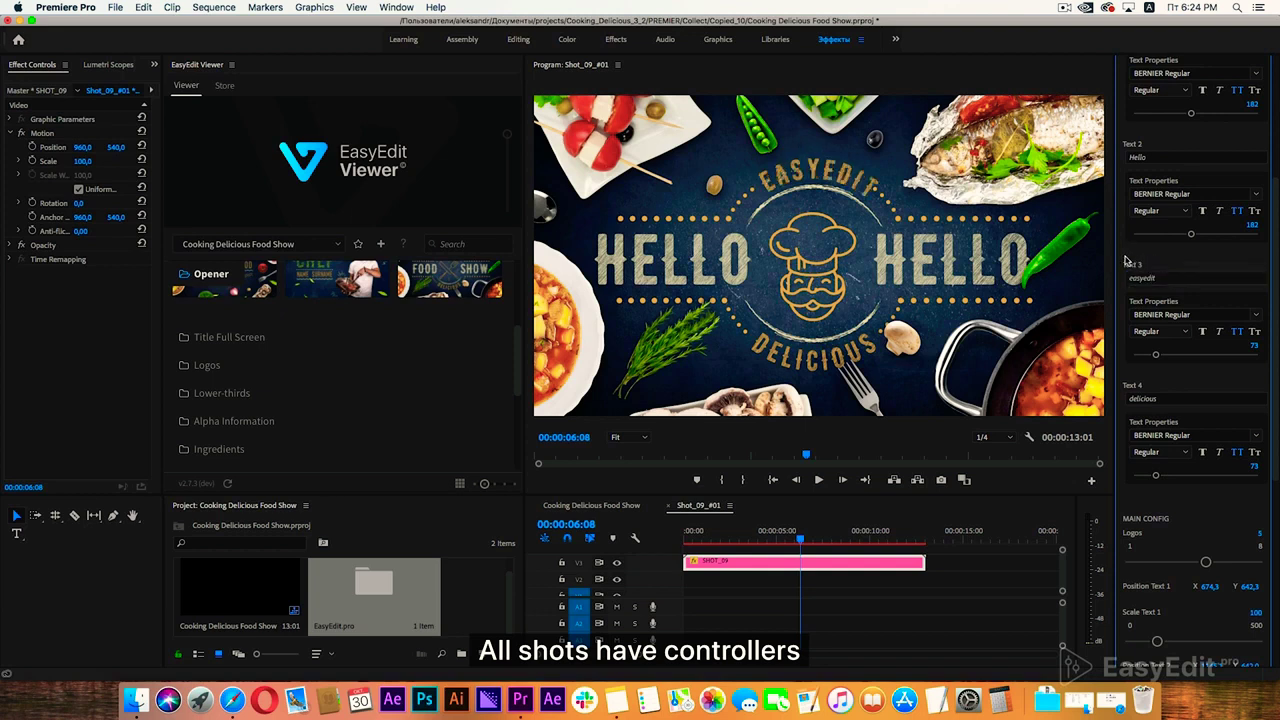
pyautogui.click(1150, 400)
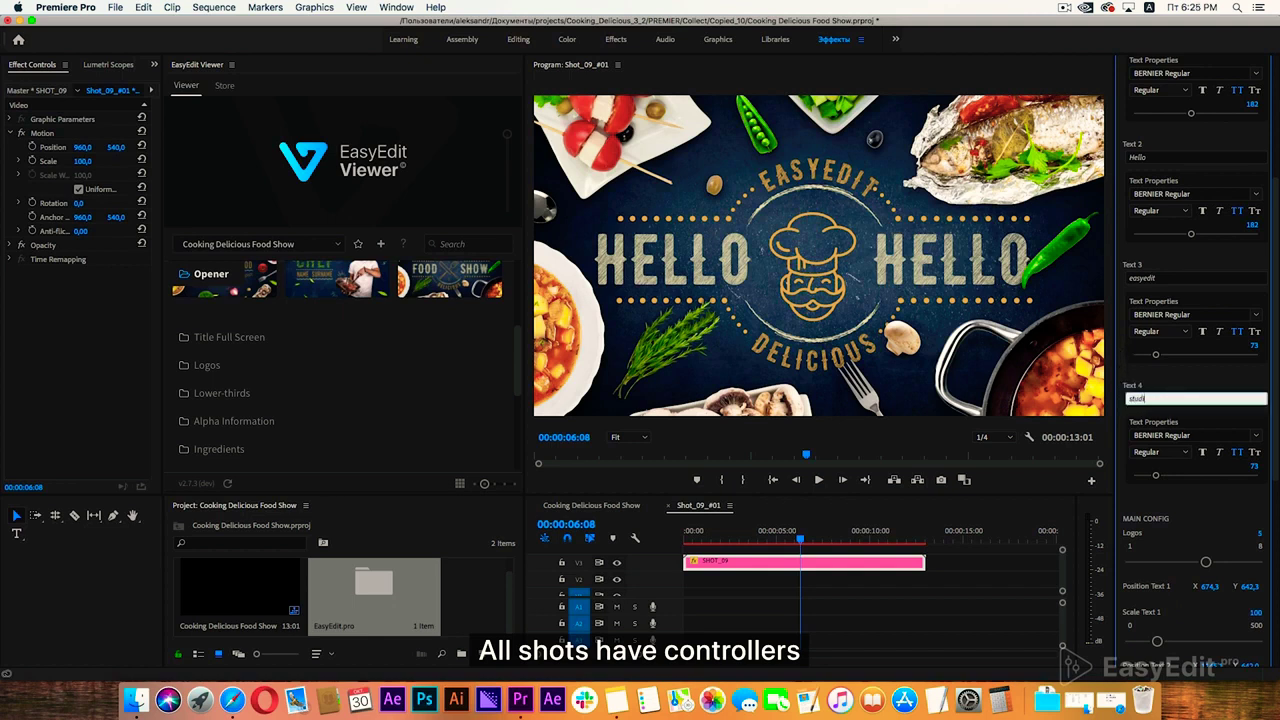
pyautogui.write('studio')
pyautogui.press('Return')
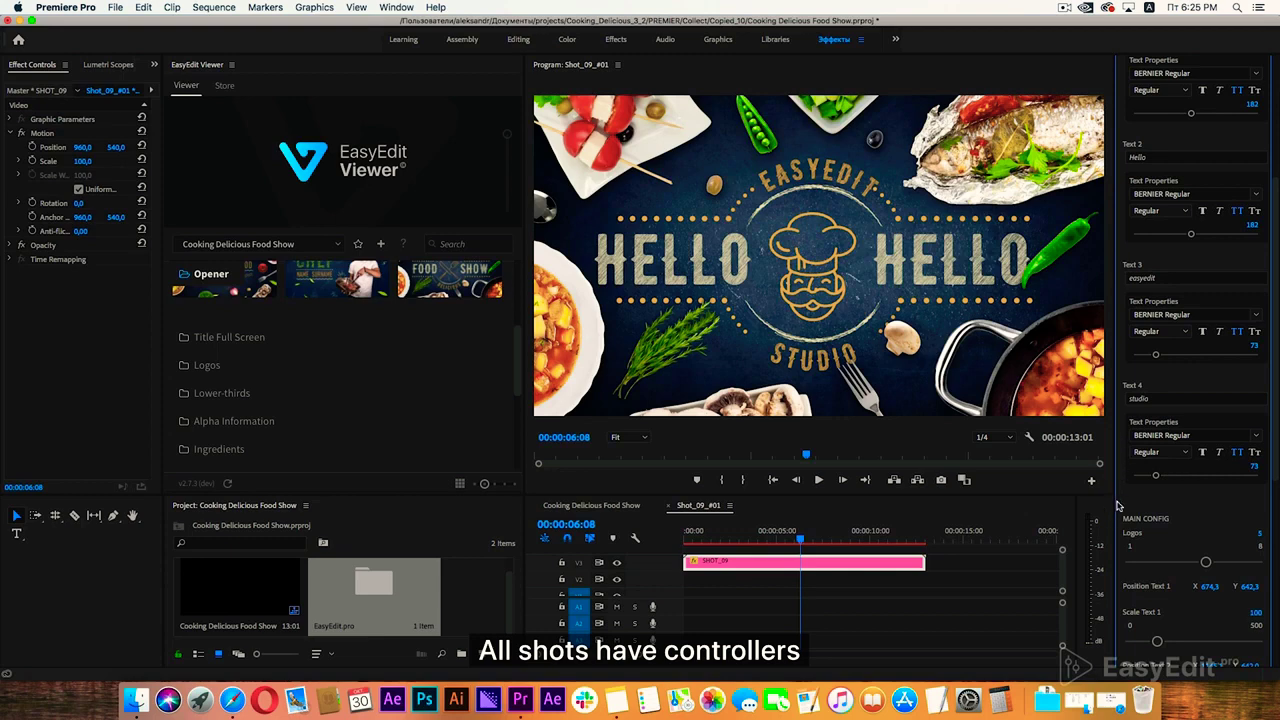
# Reduce Scale Text 1, Scale Text 2 and Scale Text 3 to 90 each.
pyautogui.scroll(-5, 1118, 506)
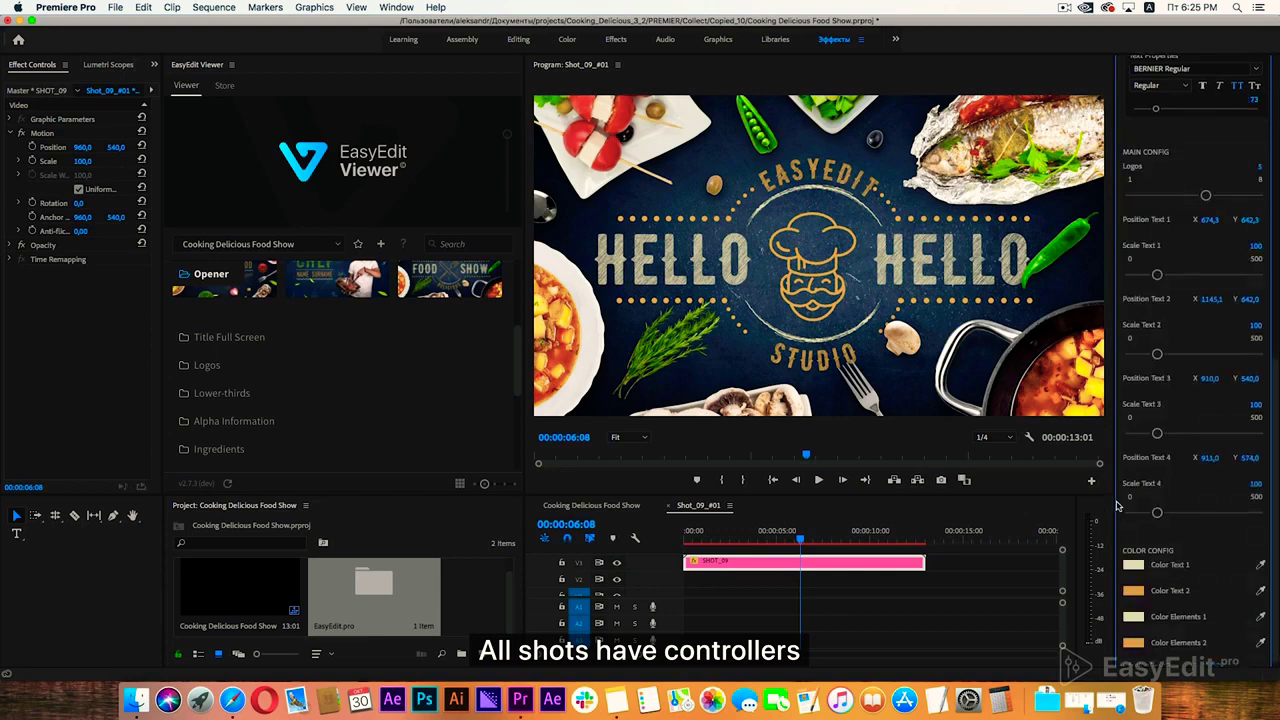
pyautogui.click(1152, 274)
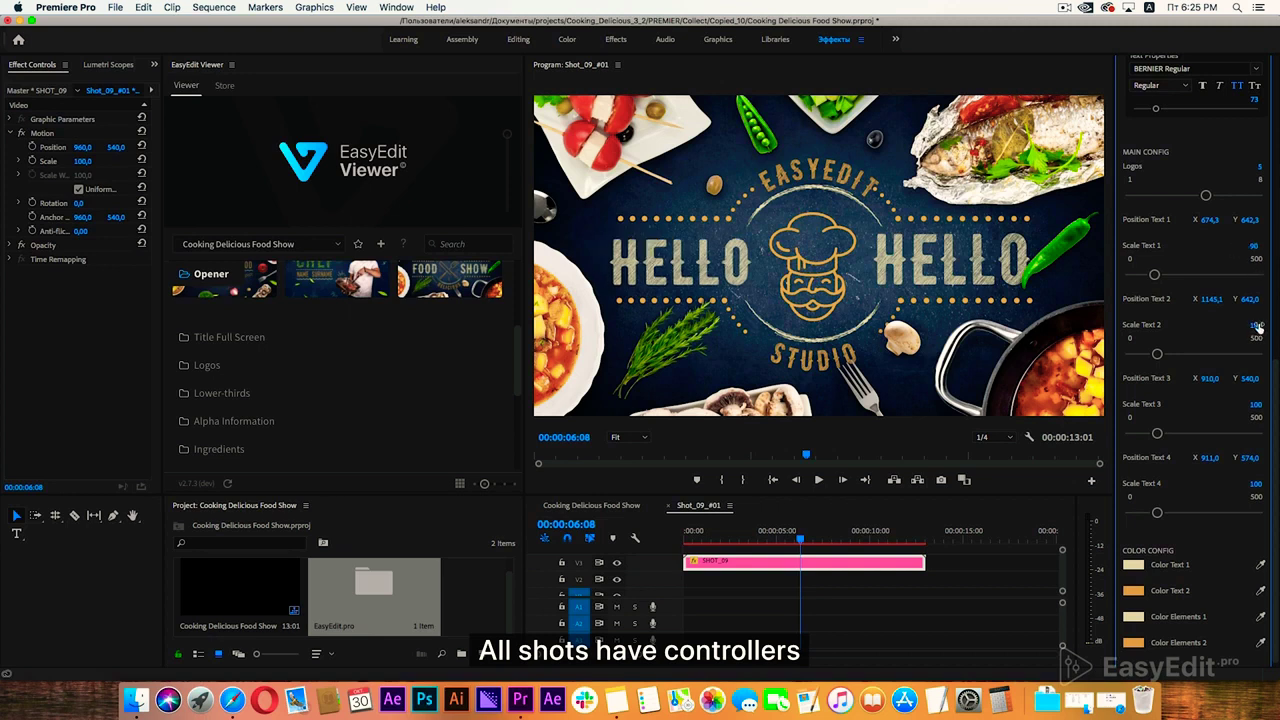
pyautogui.moveTo(1256, 330); pyautogui.dragTo(1248, 328)
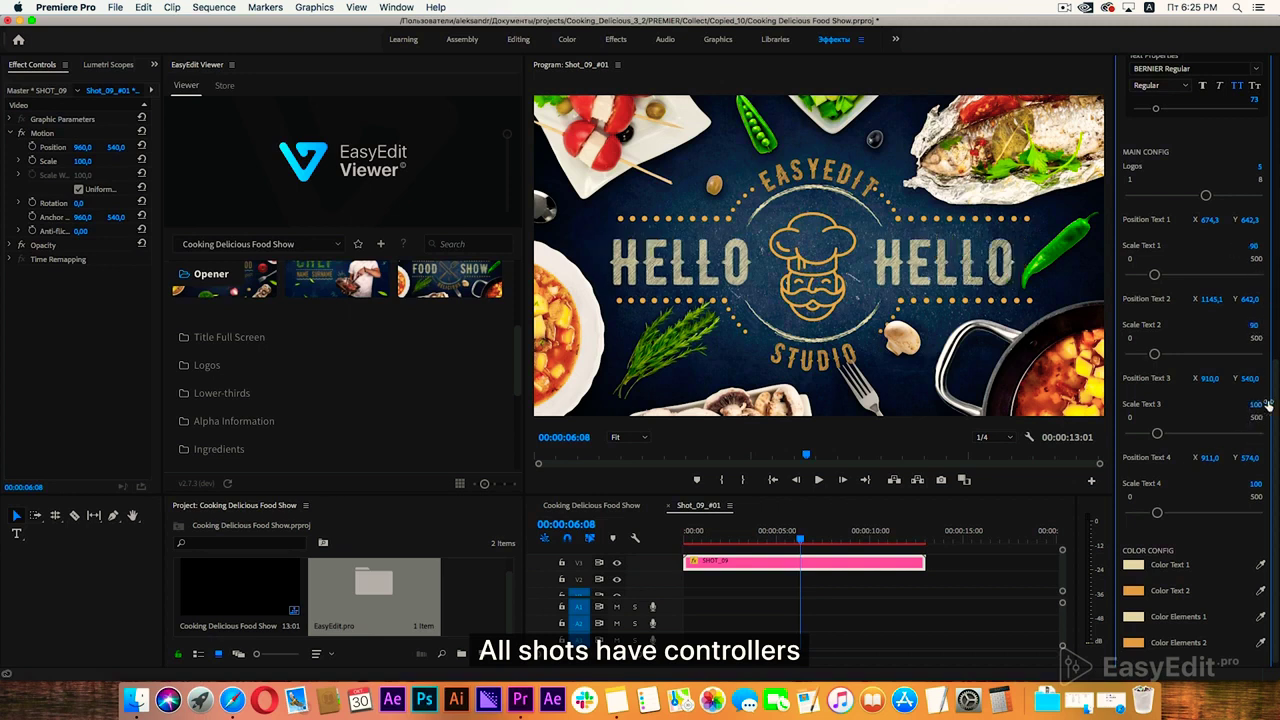
pyautogui.moveTo(1266, 404); pyautogui.dragTo(1256, 404)
pyautogui.moveTo(1248, 458); pyautogui.dragTo(1265, 455)
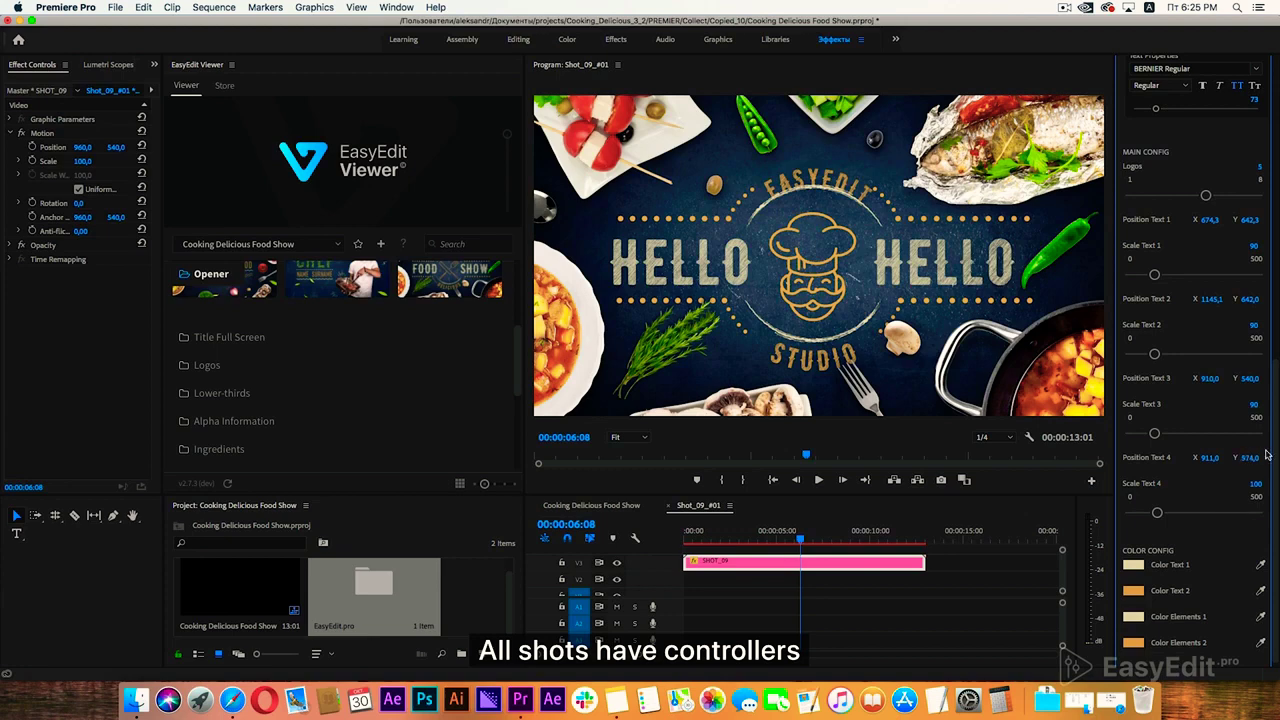
# Set the Y position of Text 3 to 500 and the Y positions of Text 1 and Text 2 to 630.
pyautogui.click(1253, 378)
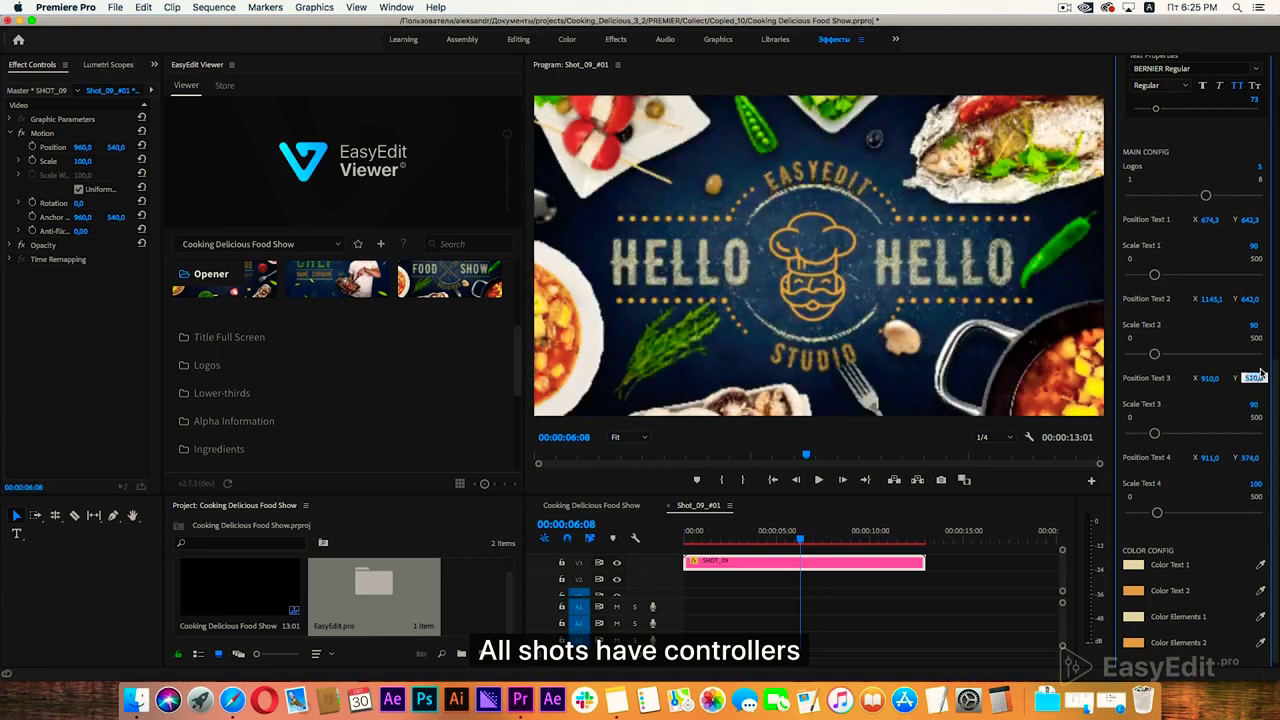
pyautogui.write('500')
pyautogui.press('Return')
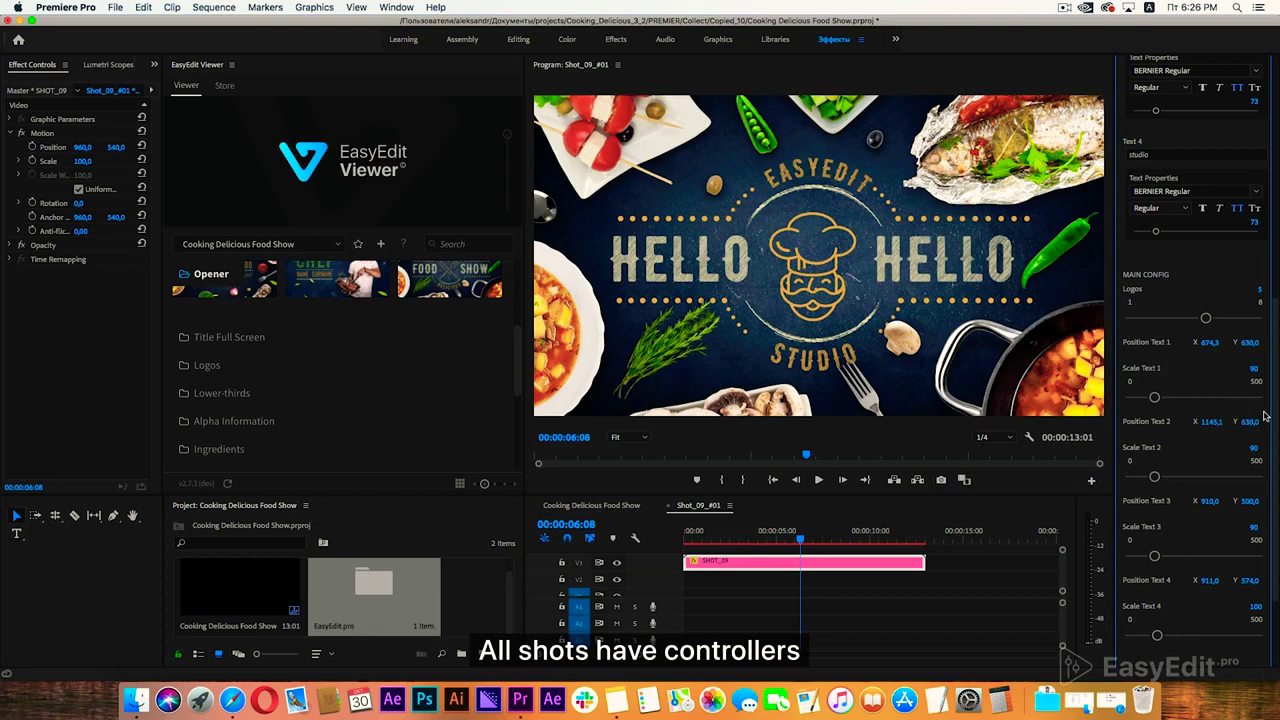
# Change Color Text 1 of the graphic to a fully saturated bright yellow.
pyautogui.scroll(-3, 1264, 416)
pyautogui.click(1134, 558)
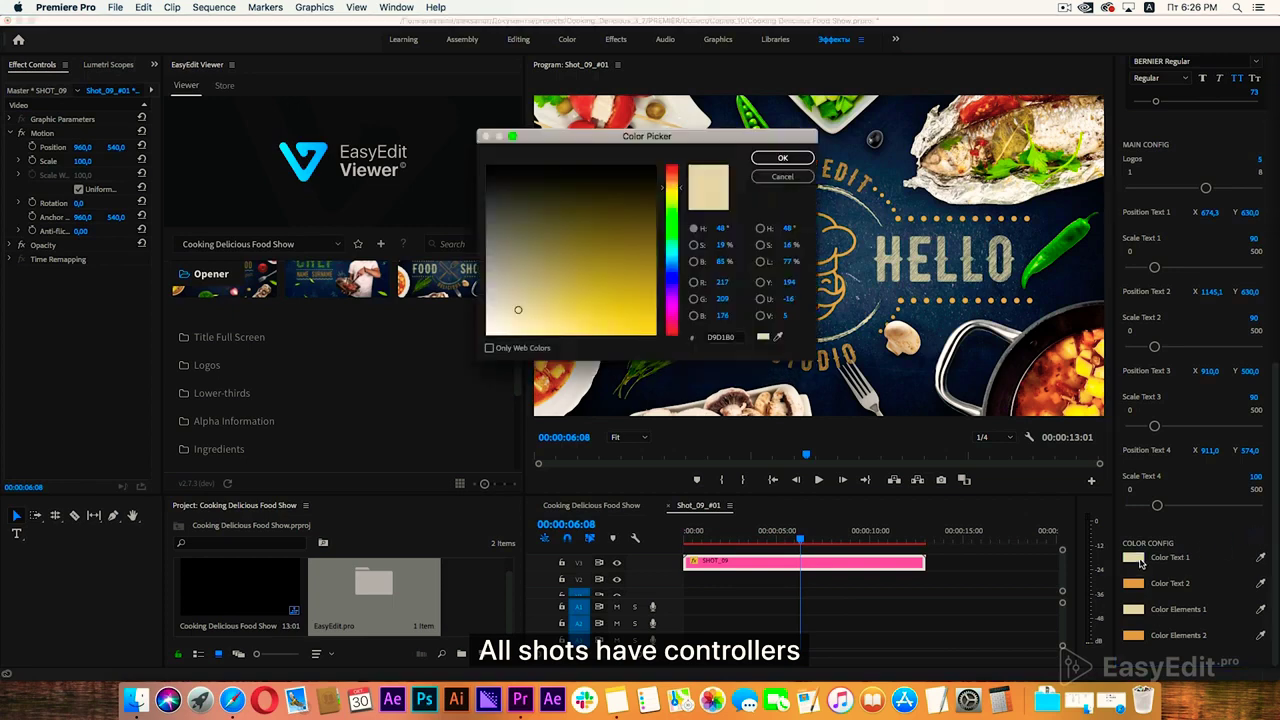
pyautogui.click(652, 332)
pyautogui.click(783, 158)
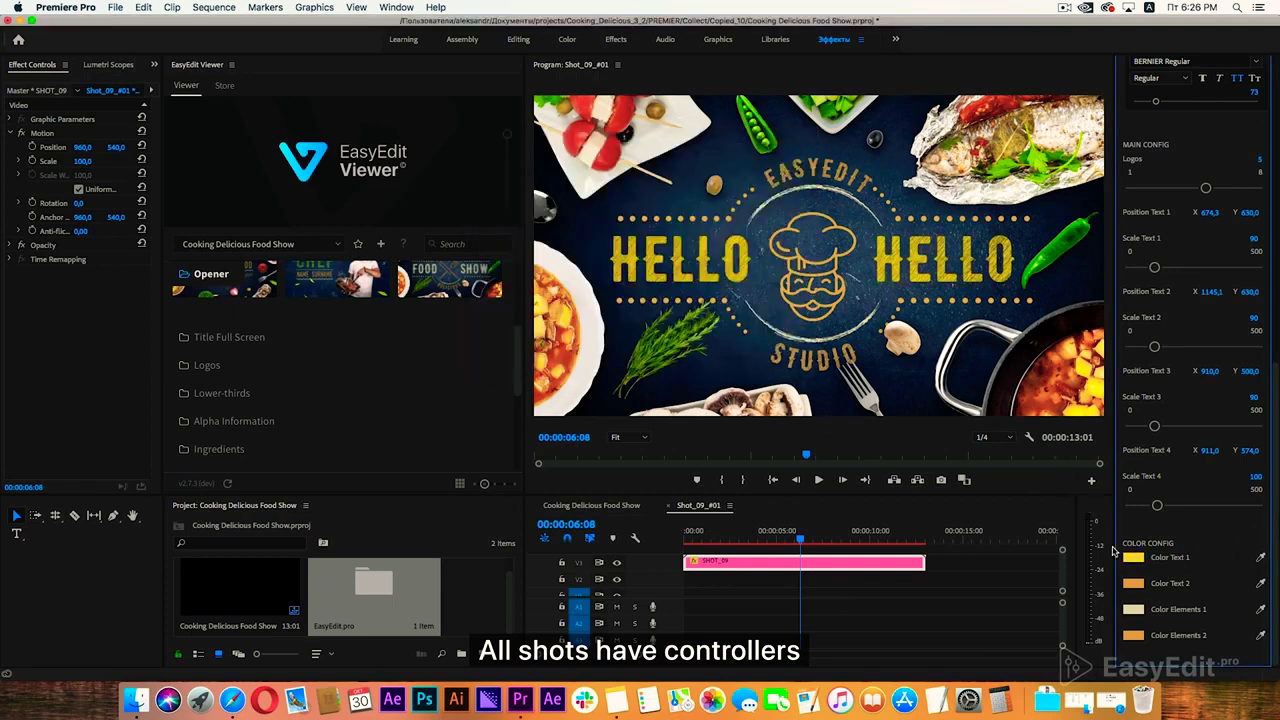
# Change Color Text 2 of the graphic to a fully saturated bright green.
pyautogui.click(1134, 584)
pyautogui.click(671, 218)
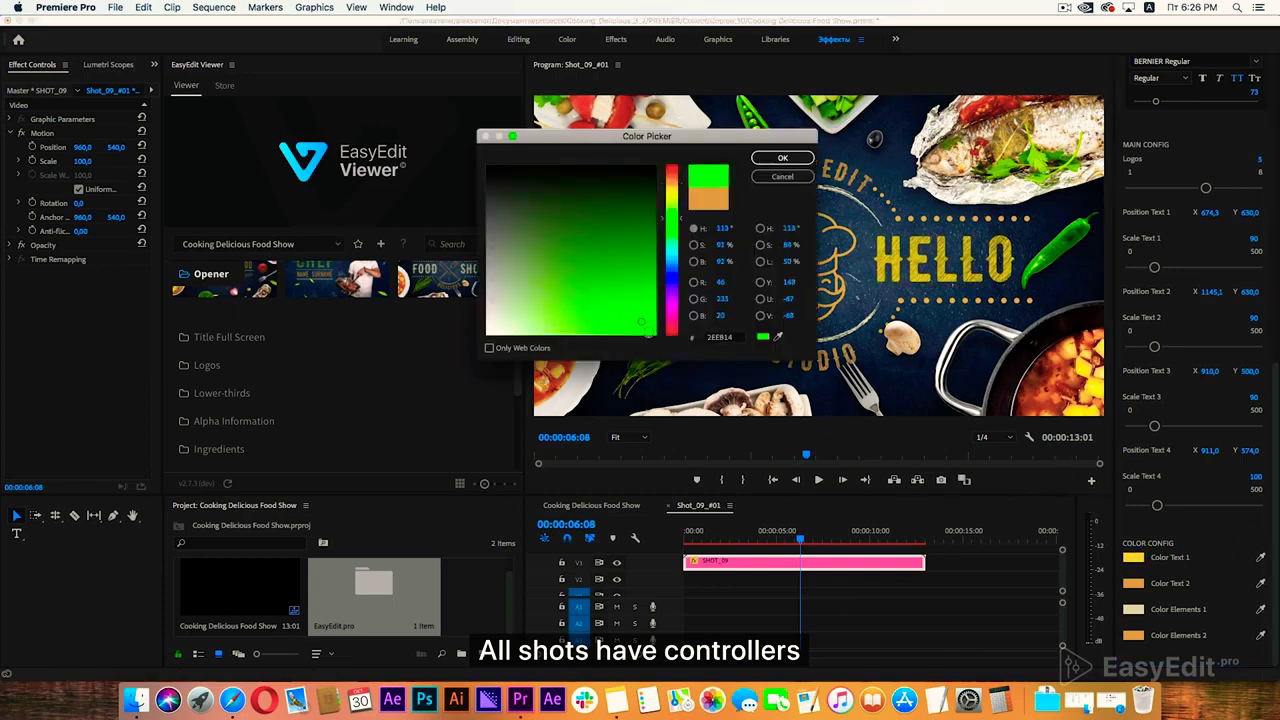
pyautogui.click(654, 332)
pyautogui.click(783, 158)
# Change Color Elements 1 of the graphic to bright blue (001CFF).
pyautogui.click(1134, 609)
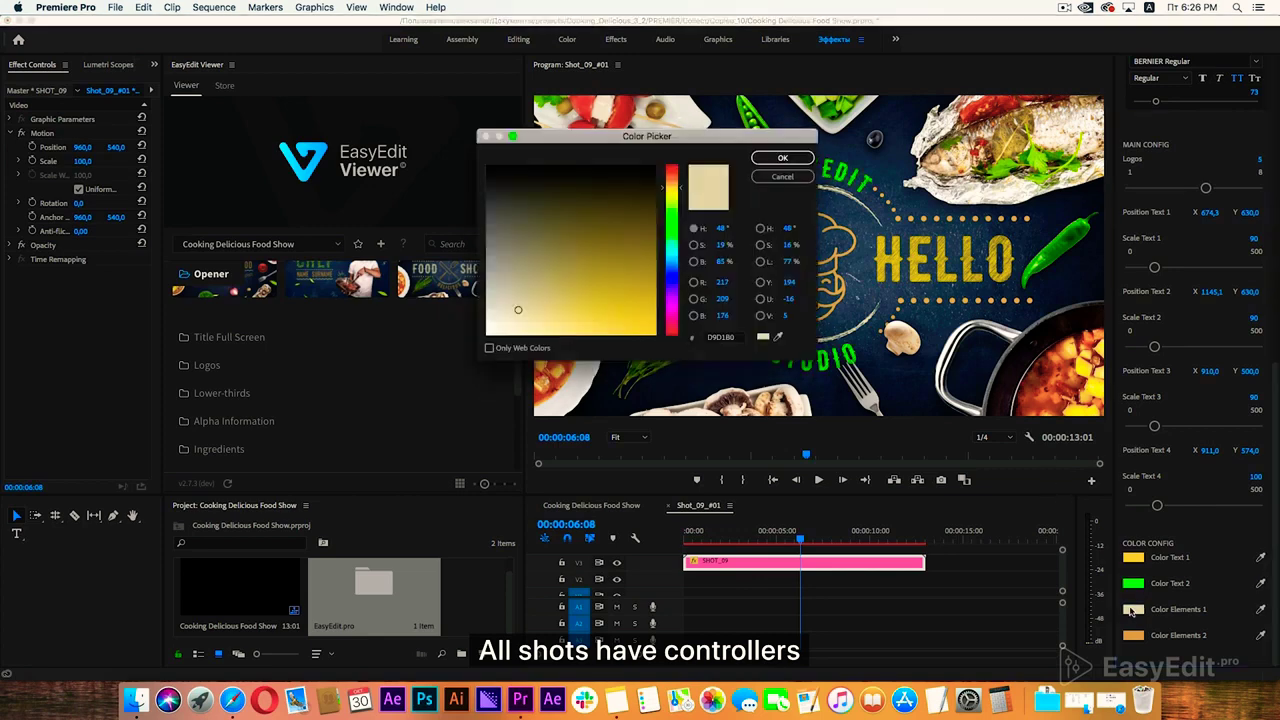
pyautogui.click(671, 278)
pyautogui.click(654, 332)
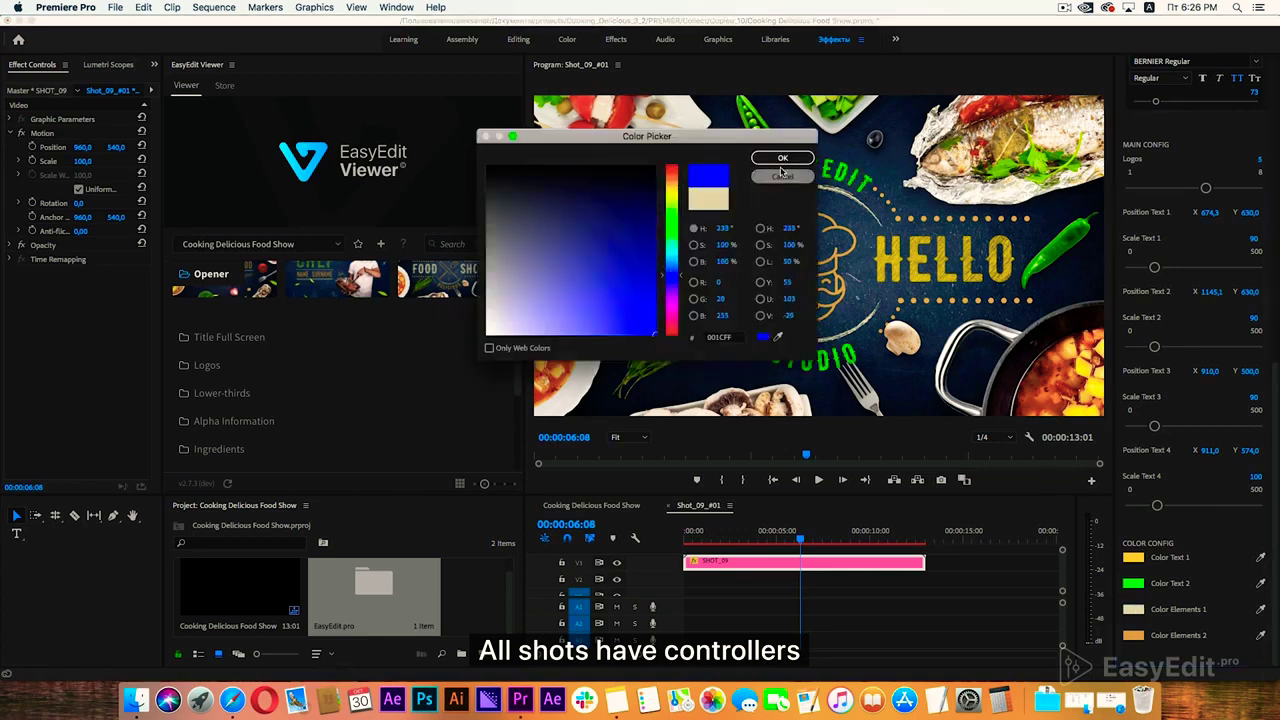
pyautogui.click(783, 158)
# Change Color Elements 2 of the graphic to pure red (FF0000).
pyautogui.click(1134, 635)
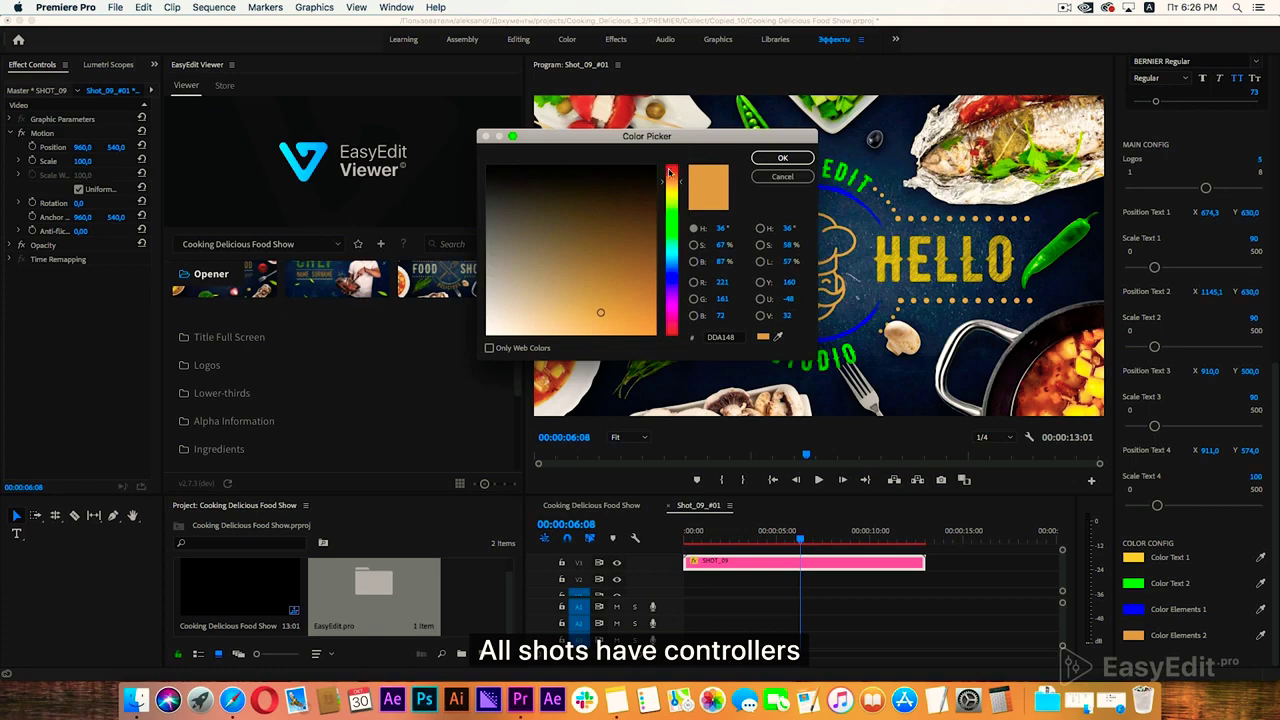
pyautogui.click(670, 167)
pyautogui.click(655, 333)
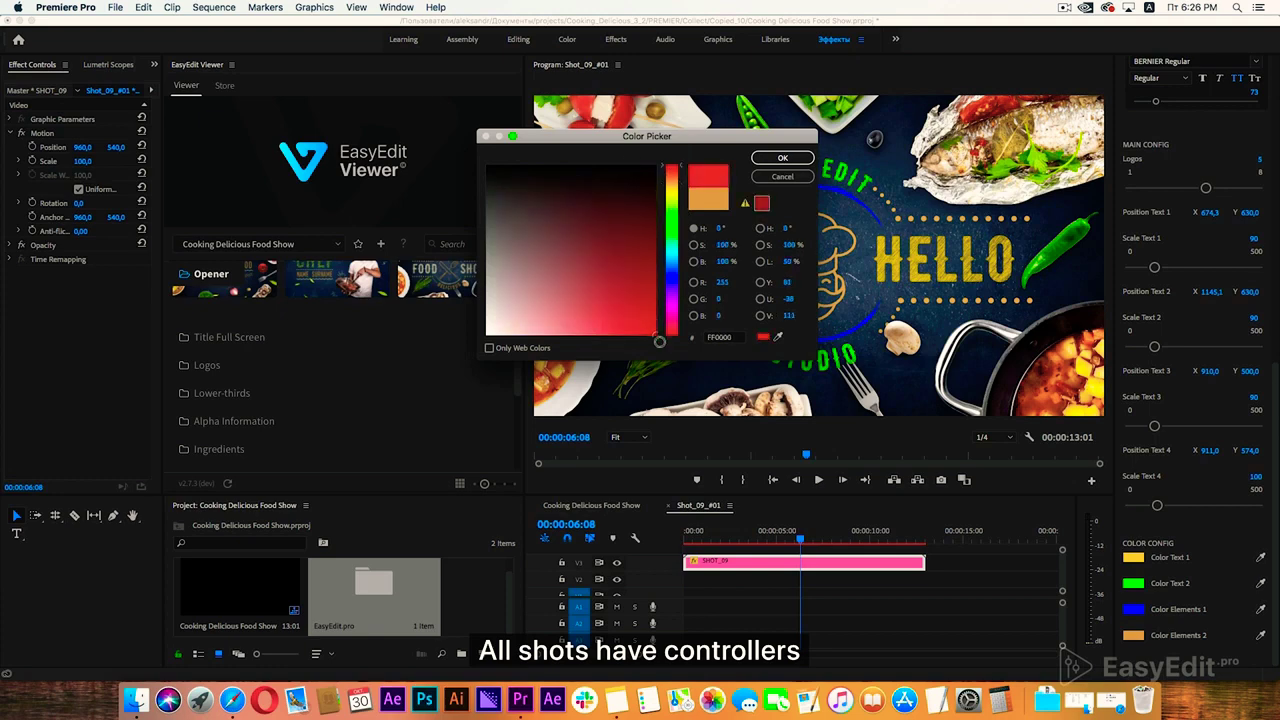
pyautogui.click(782, 159)
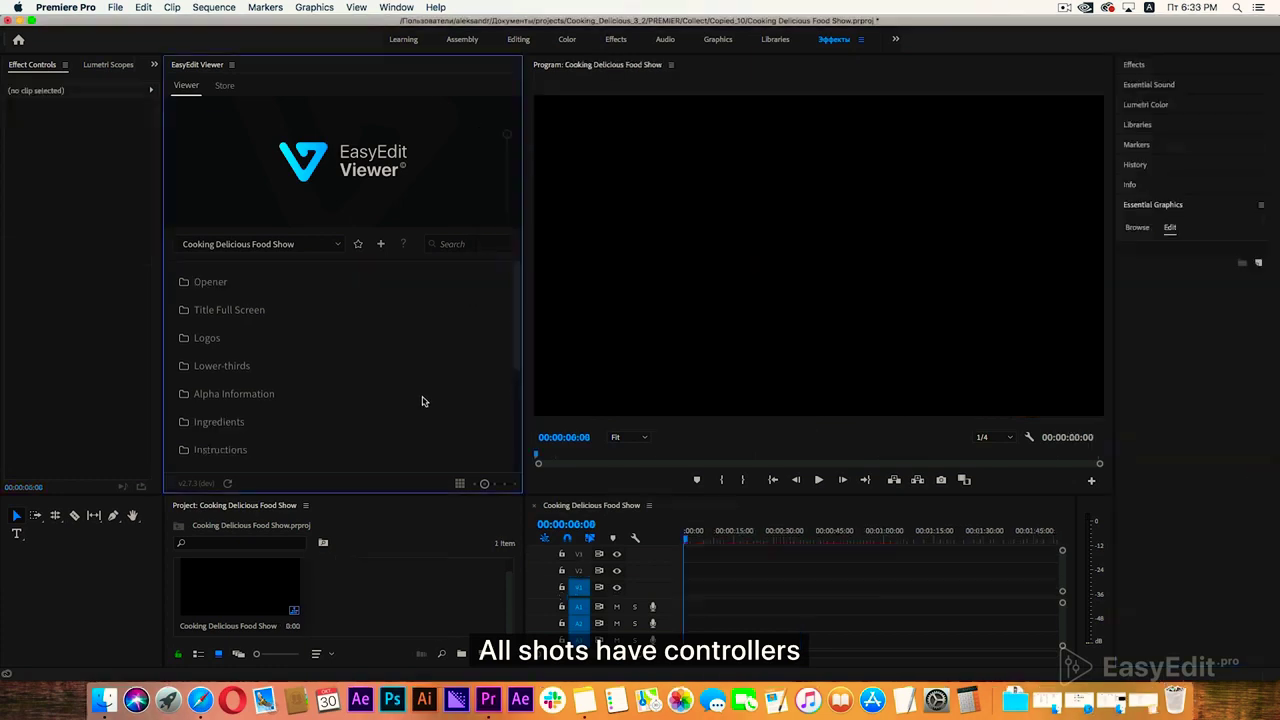
# Add the first Multiscreens template of the Cooking Delicious Food Show package to the timeline and open its nested sequence MULTISCREEN_01_#01.
pyautogui.scroll(-5, 420, 400)
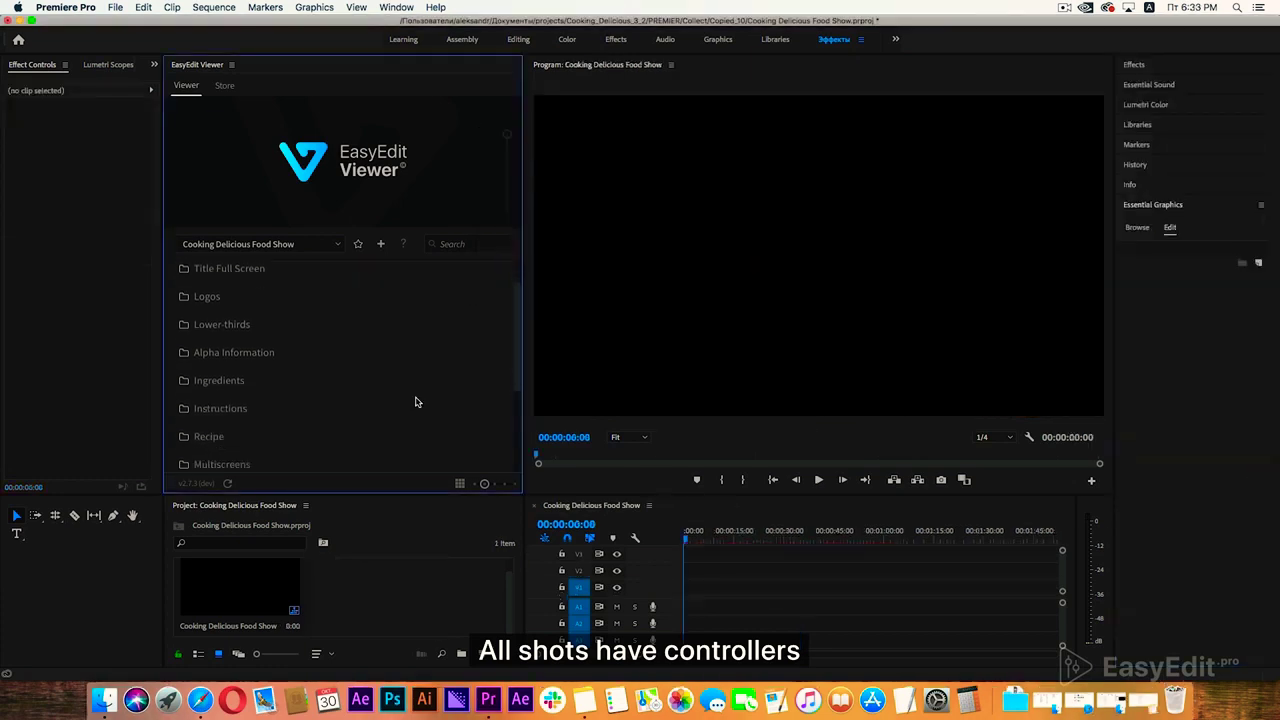
pyautogui.click(253, 417)
pyautogui.scroll(-2, 391, 386)
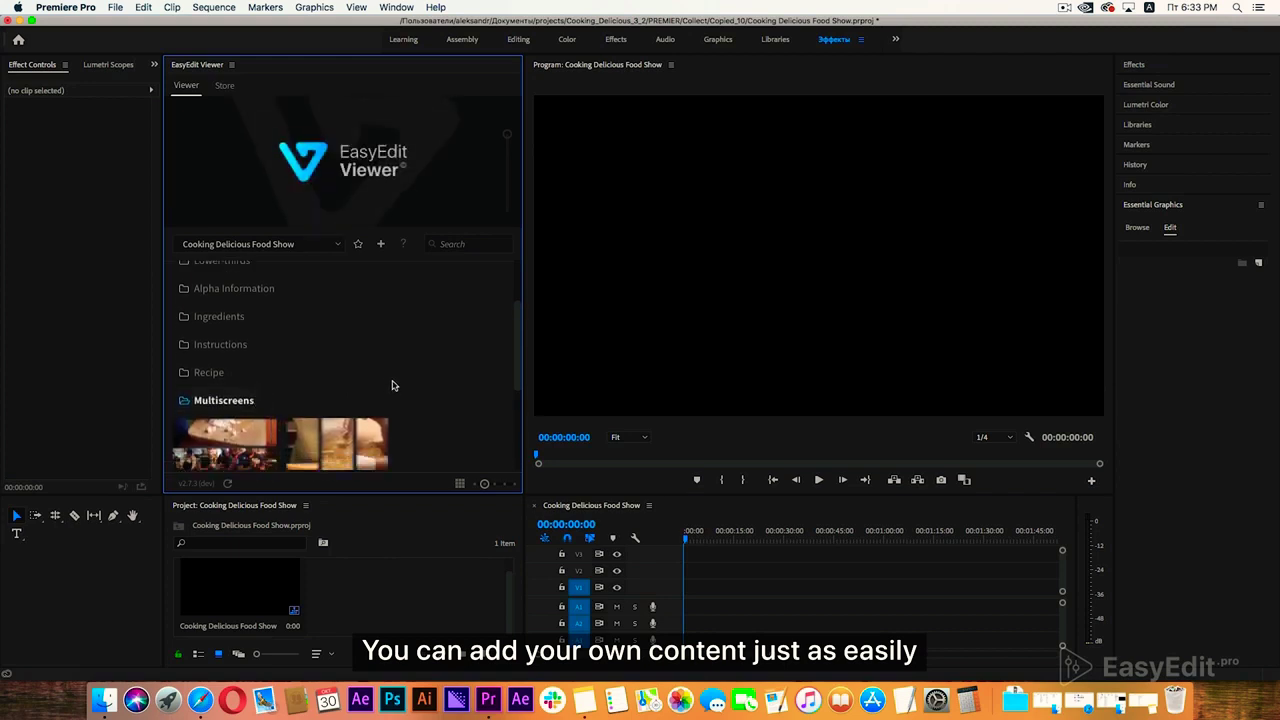
pyautogui.click(250, 432)
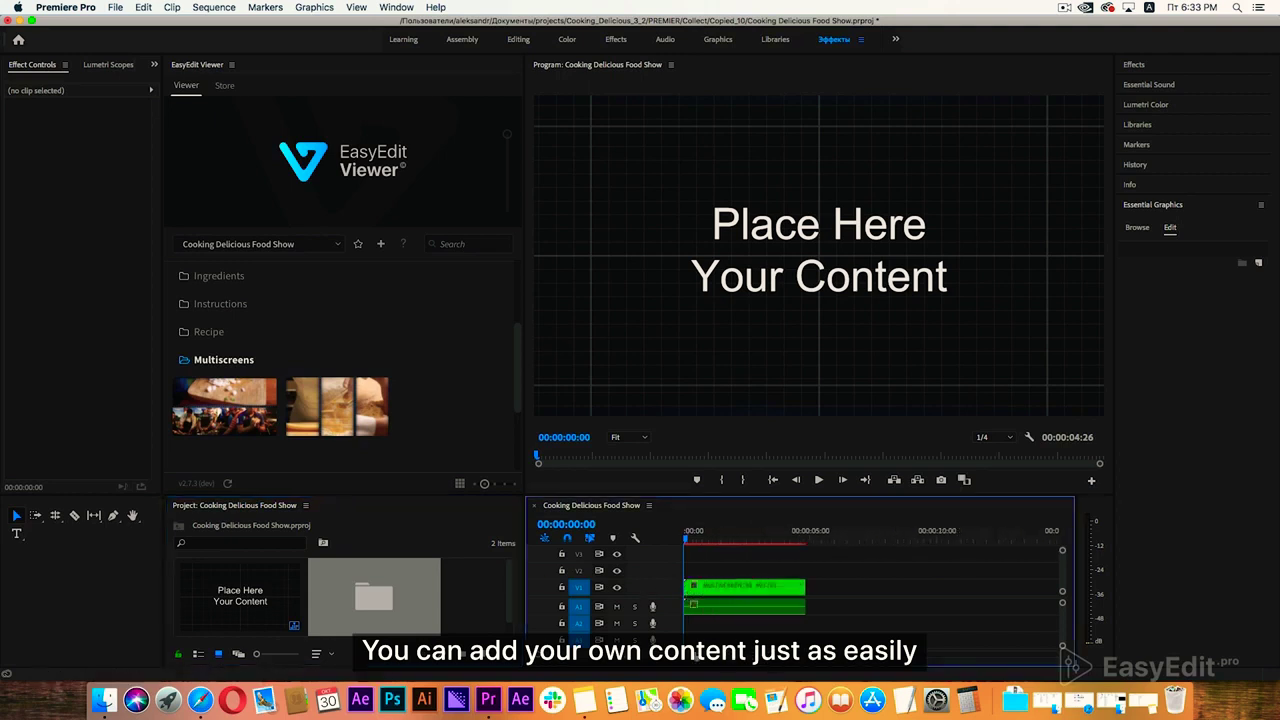
pyautogui.doubleClick(748, 590)
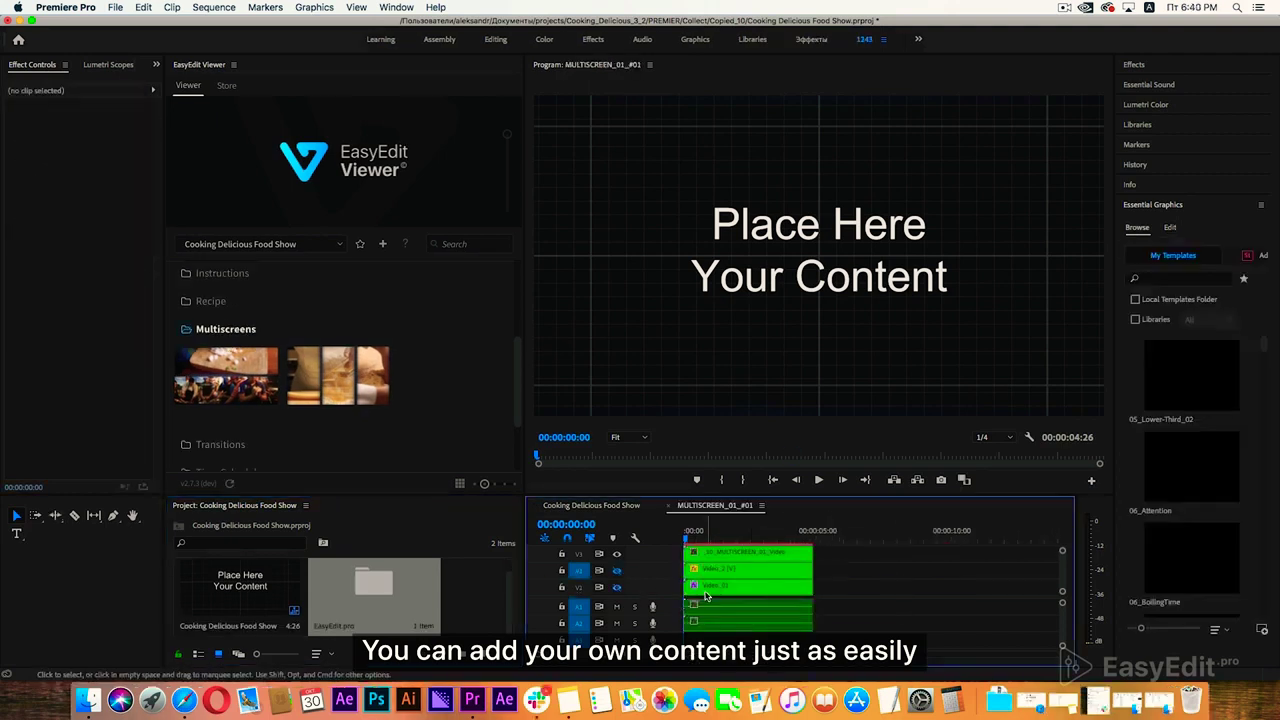
# Import the two video files, Fresh Pasta-HD.mp4 and the Curso Parrilla clip, from the desktop into the project.
pyautogui.click(20, 20)
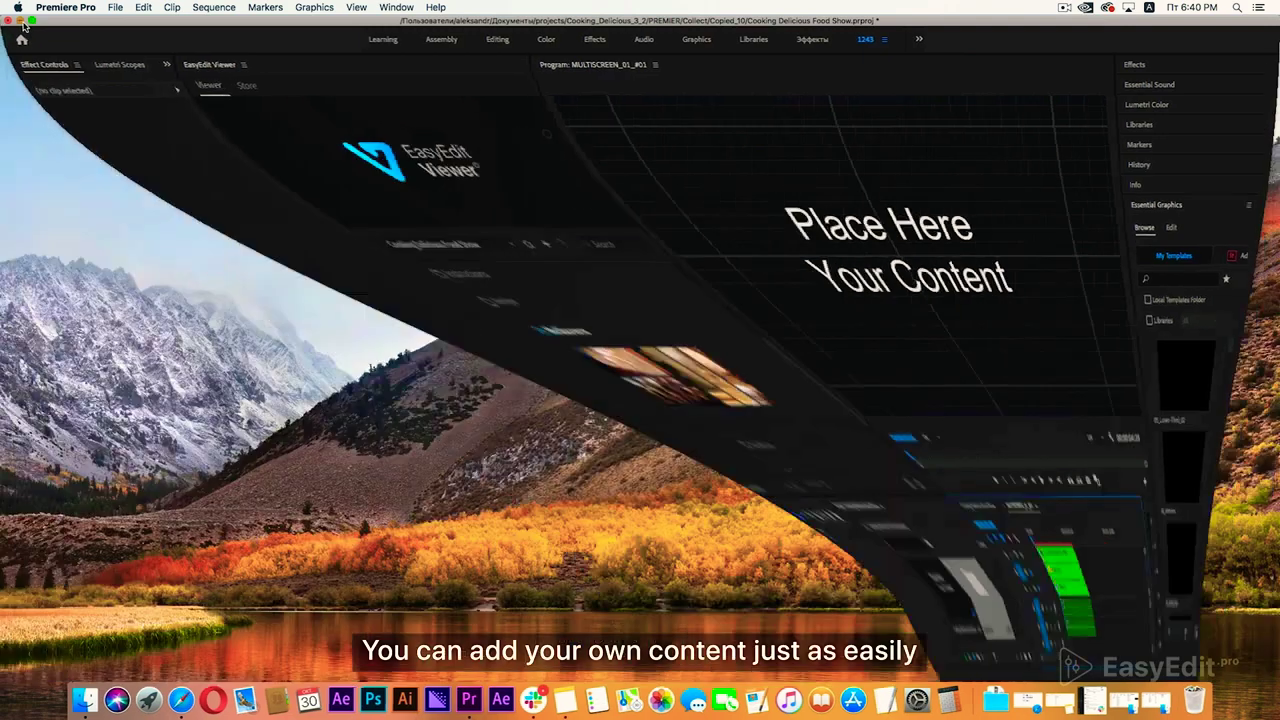
pyautogui.moveTo(456, 134); pyautogui.dragTo(668, 318)
pyautogui.moveTo(629, 208); pyautogui.dragTo(460, 600)
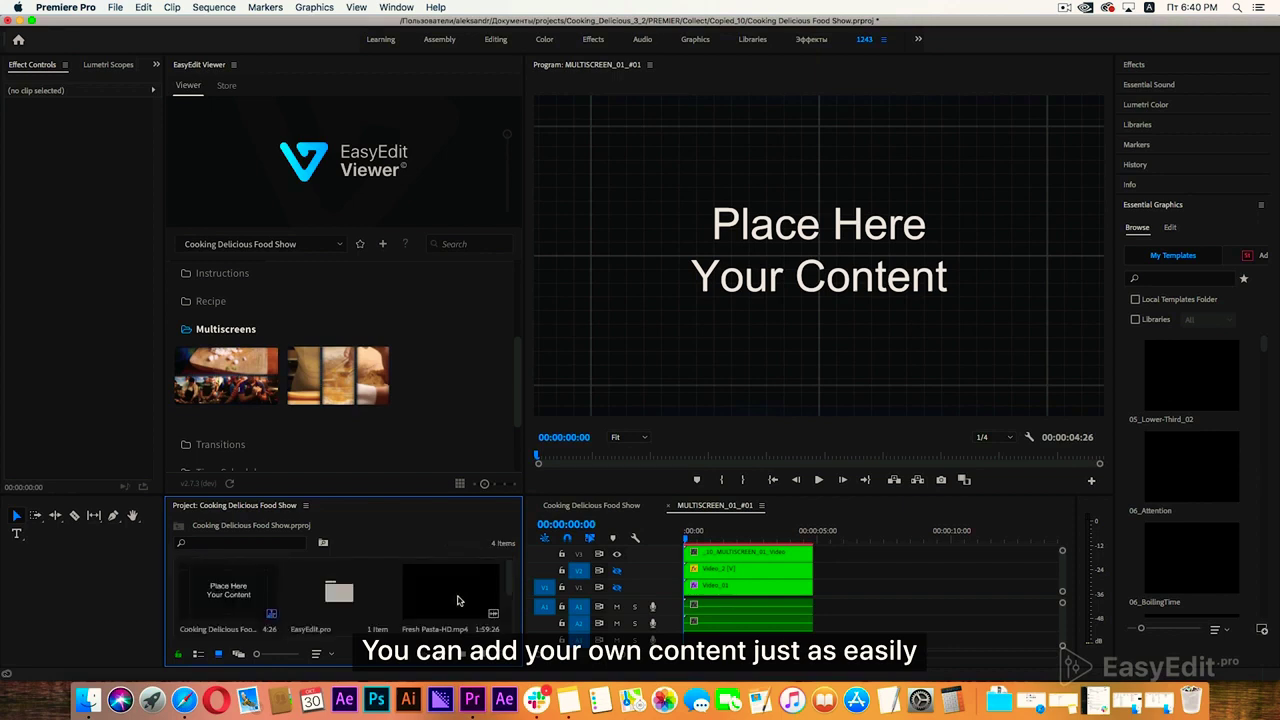
# In the nested Video_2 sequence, hide the placeholder track and place Fresh Pasta-HD.mp4 on the track below, starting at zero.
pyautogui.doubleClick(755, 572)
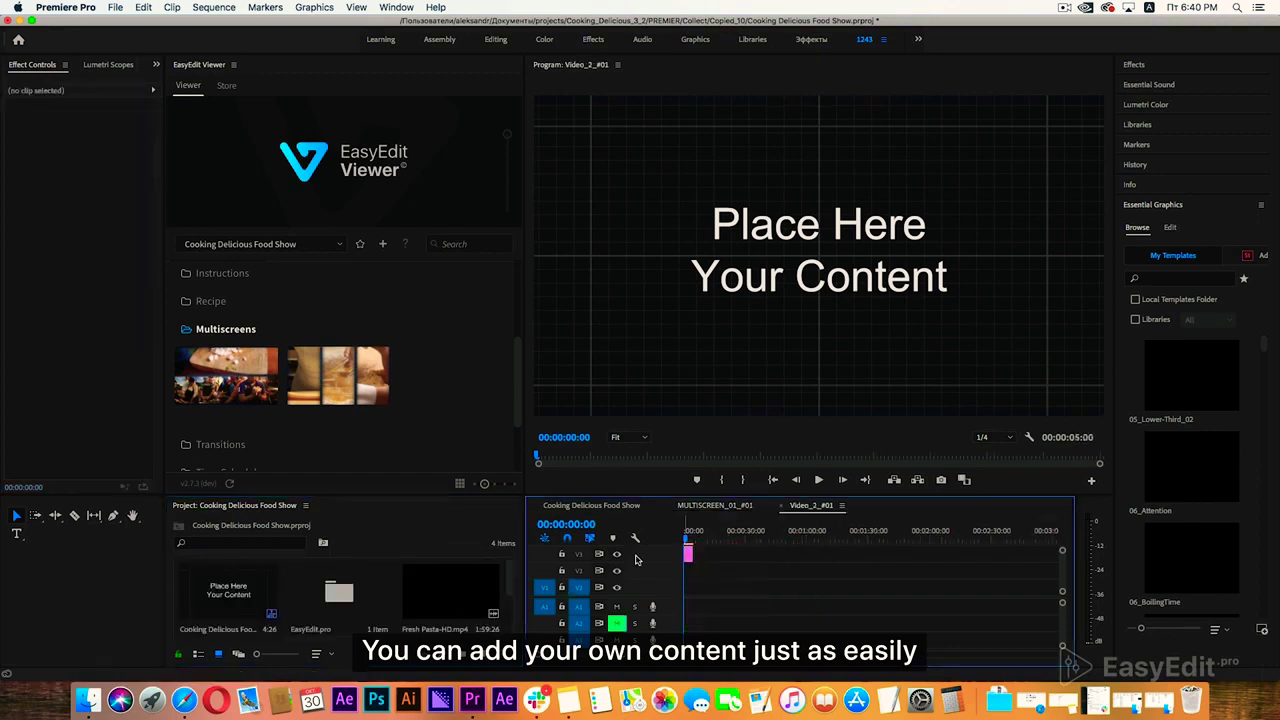
pyautogui.press('=')
pyautogui.press('=')
pyautogui.press('=')
pyautogui.press('=')
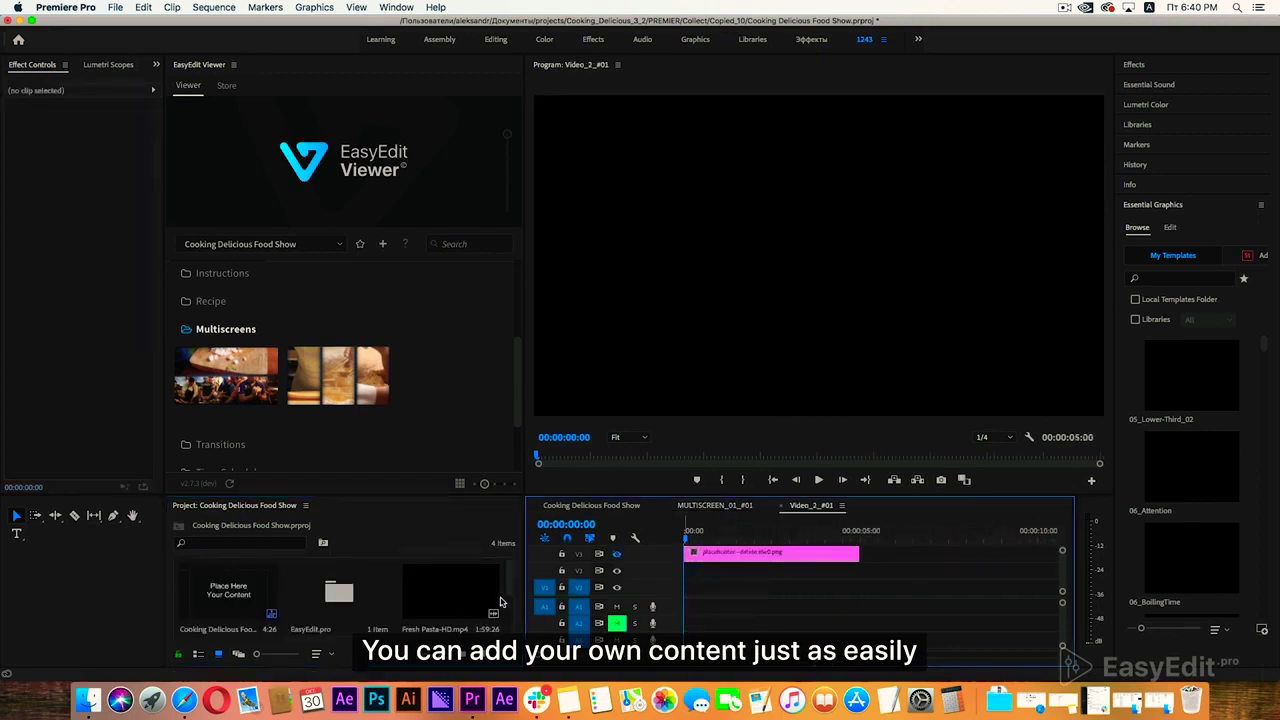
pyautogui.moveTo(450, 592); pyautogui.dragTo(722, 573)
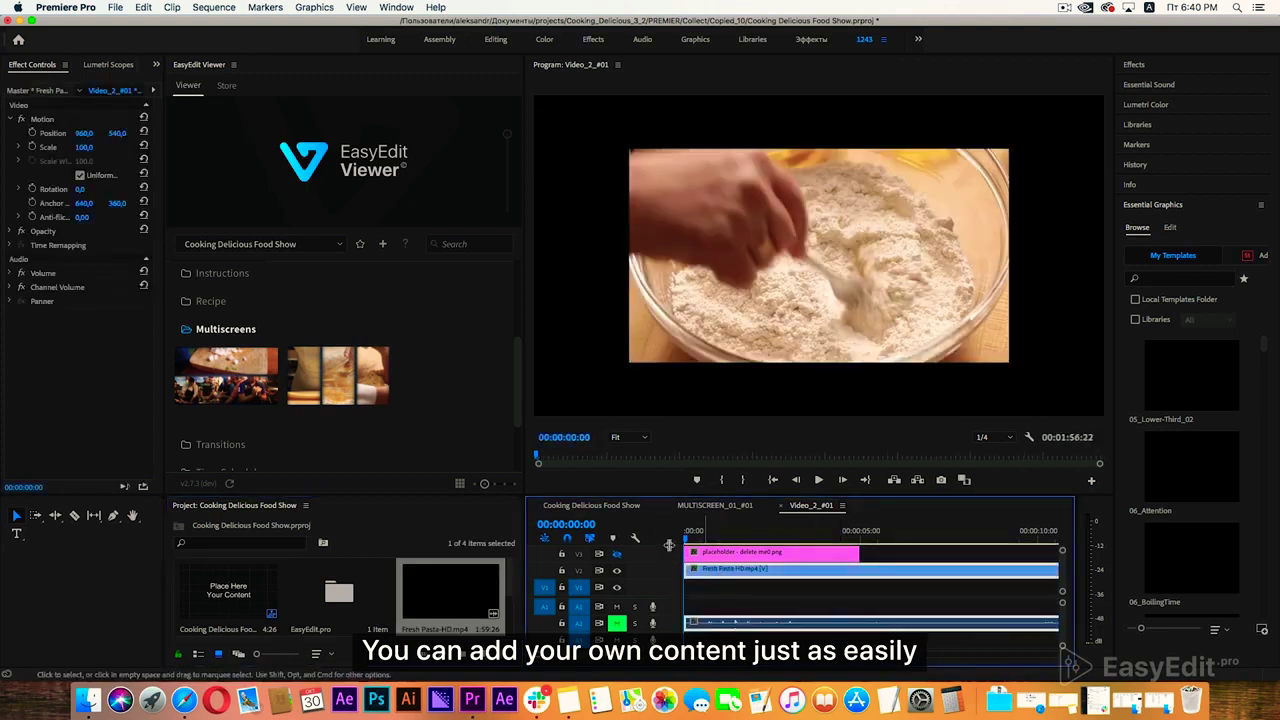
# Set the scale of the Fresh Pasta-HD.mp4 clip to 151 so it fills the frame.
pyautogui.click(87, 147)
pyautogui.write('151')
pyautogui.press('Return')
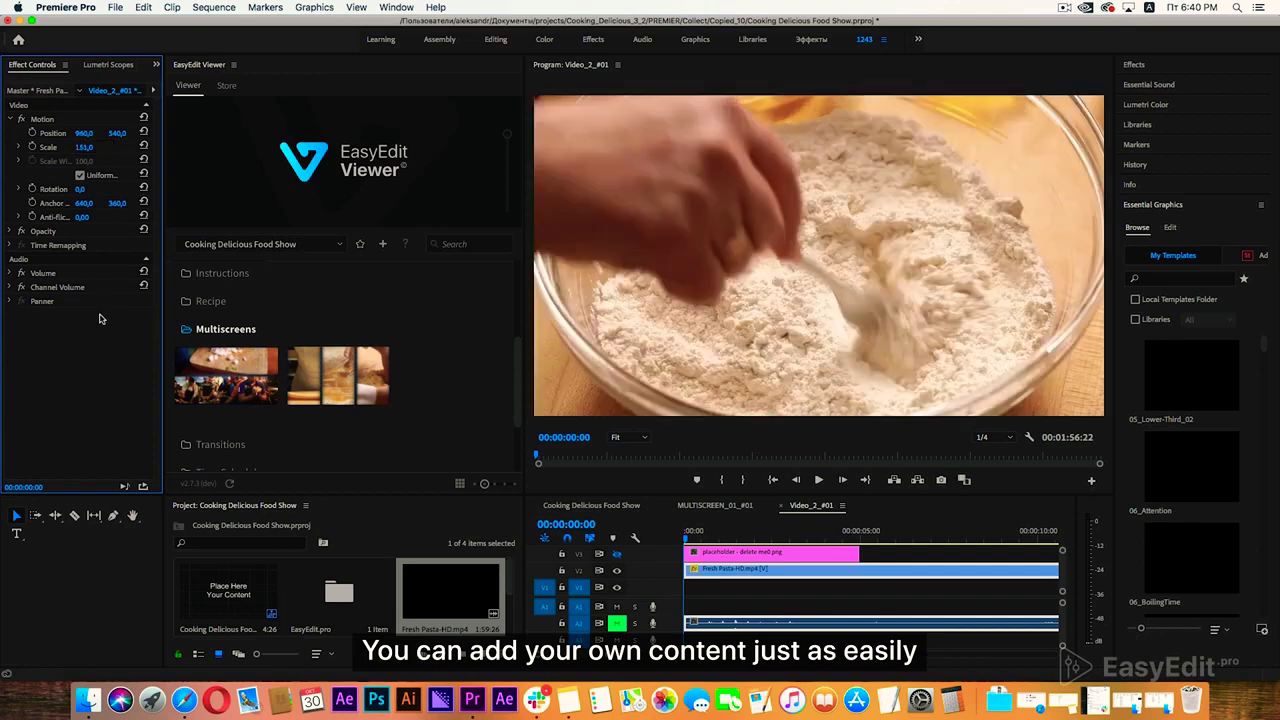
# In the multiscreen's nested Video_01 sequence, hide the placeholder track and place the Curso Parrilla clip on the track below.
pyautogui.click(726, 509)
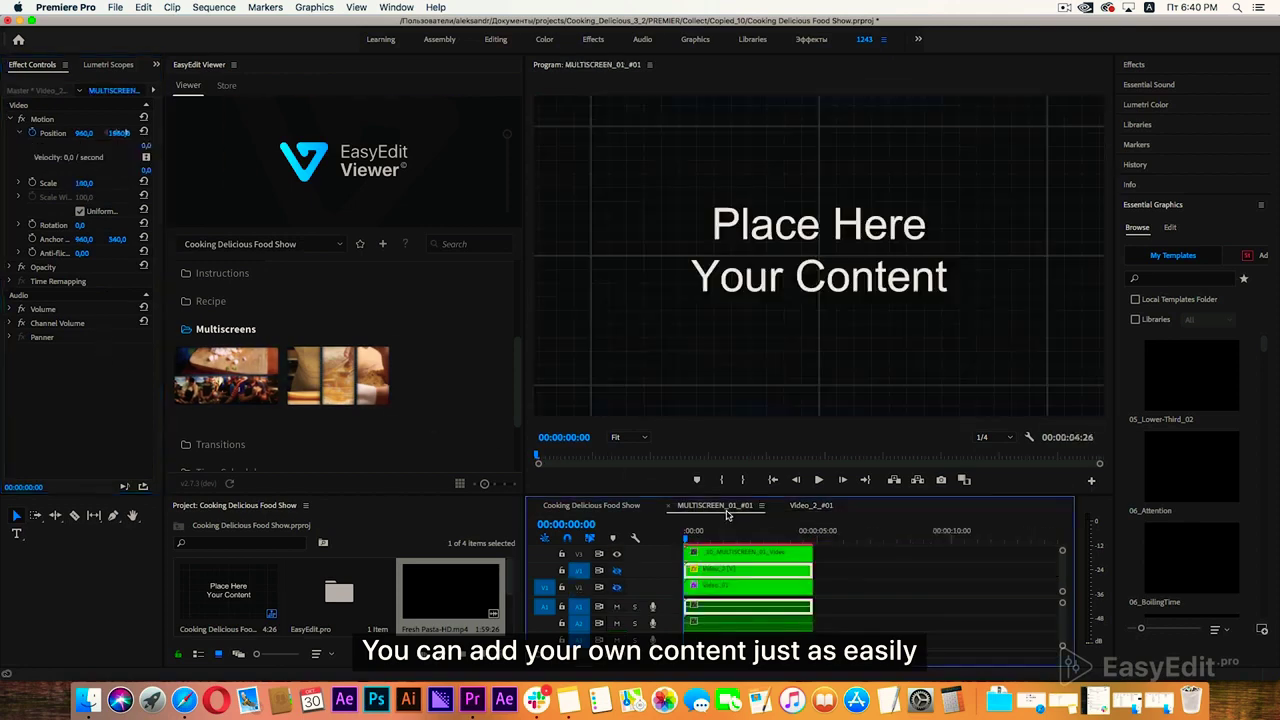
pyautogui.doubleClick(724, 587)
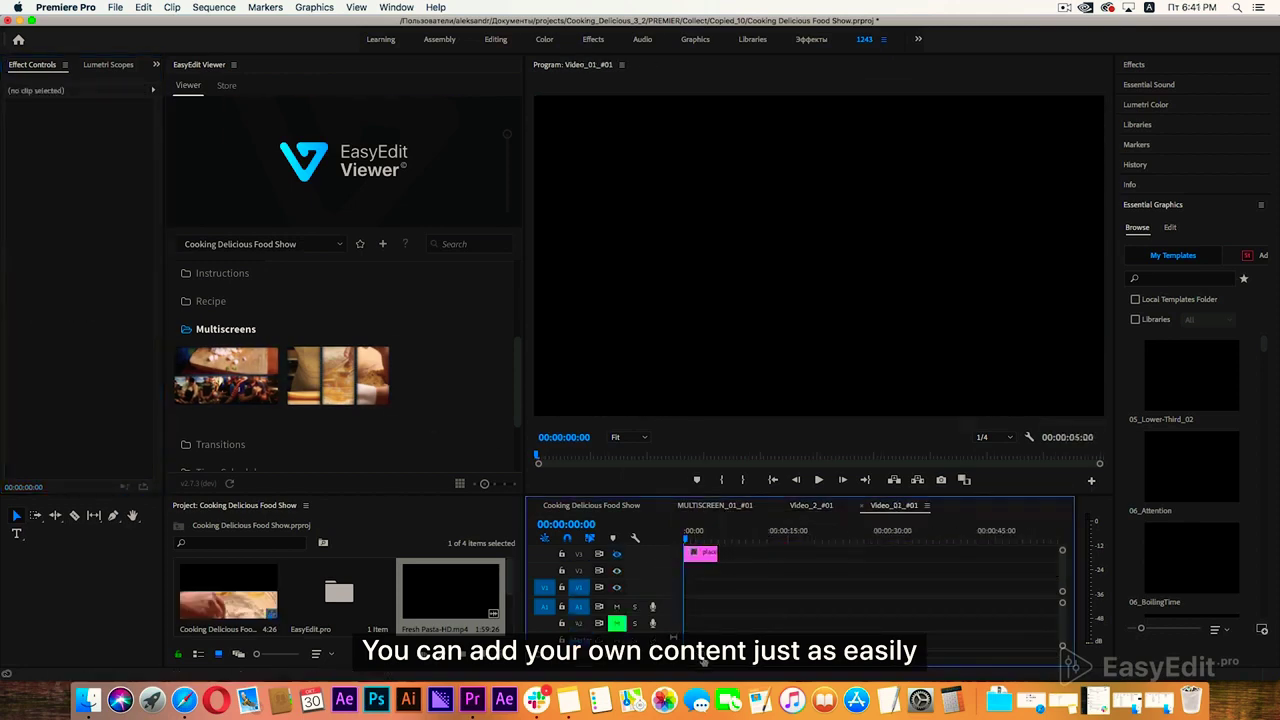
pyautogui.scroll(-2, 369, 591)
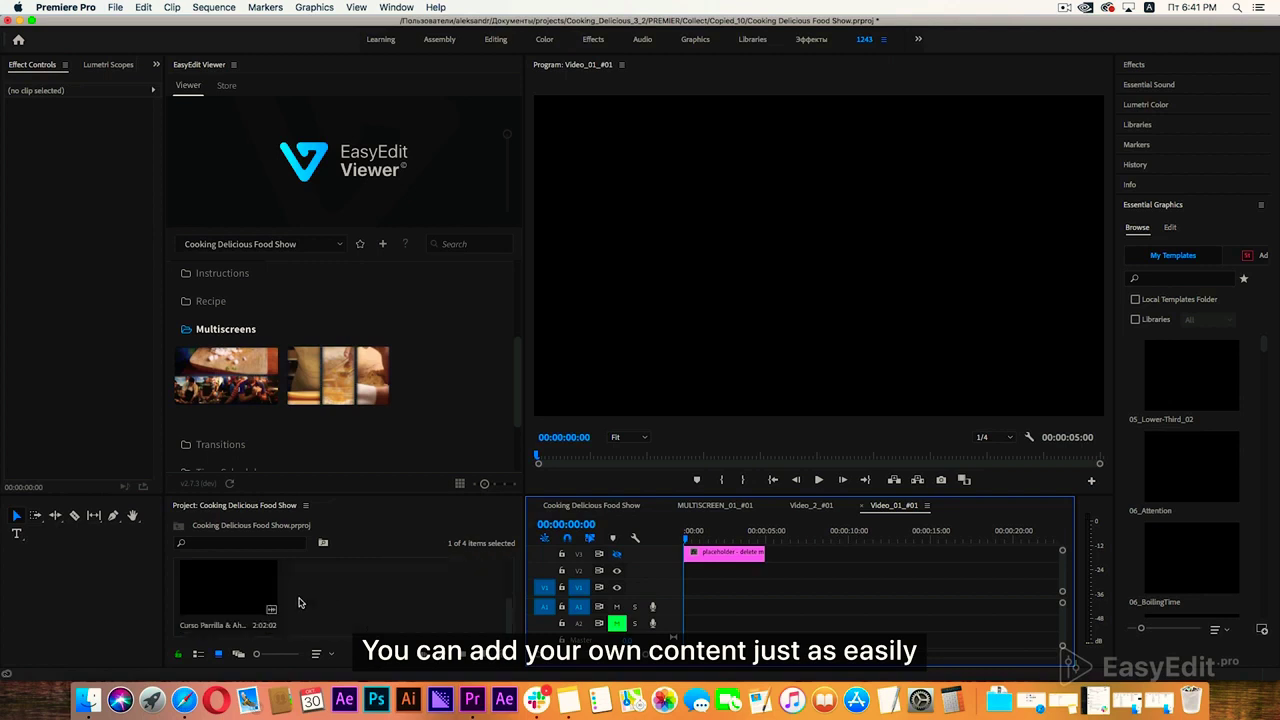
pyautogui.scroll(2, 359, 604)
pyautogui.scroll(-2, 408, 598)
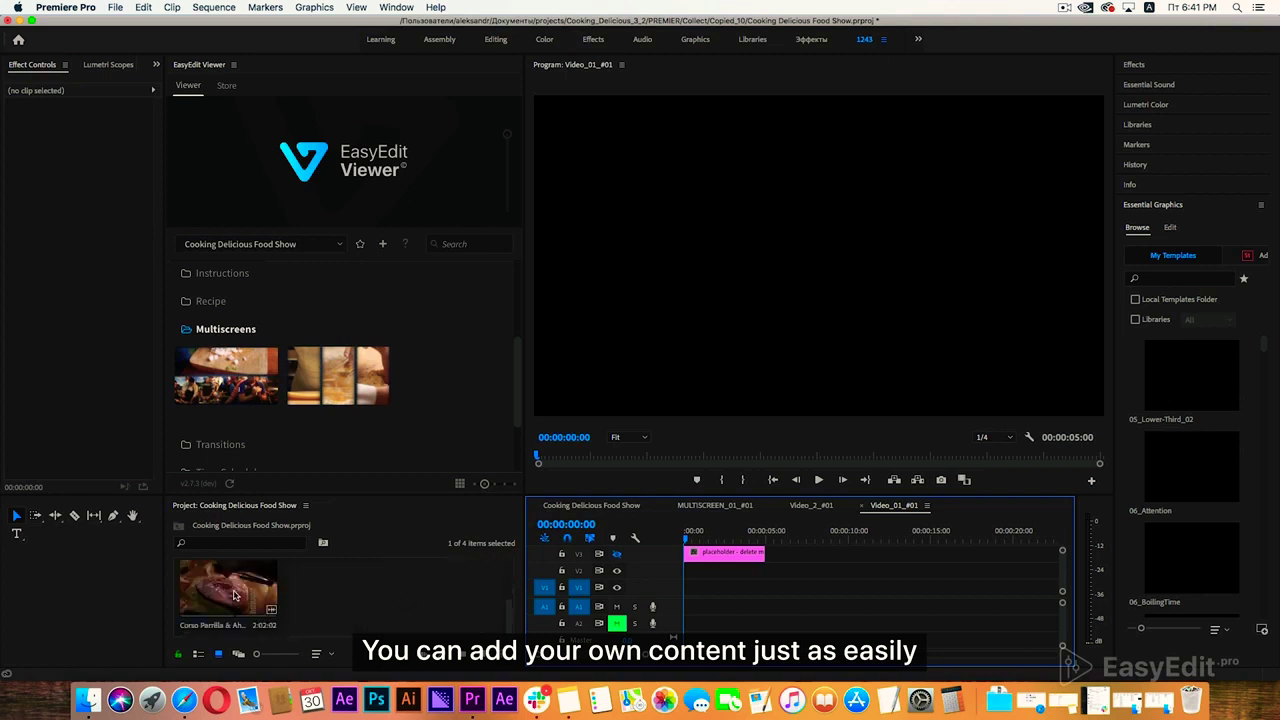
pyautogui.moveTo(228, 595); pyautogui.dragTo(706, 567)
# Set the scale of the Curso Parrilla clip to 151 so it fills the frame.
pyautogui.click(86, 146)
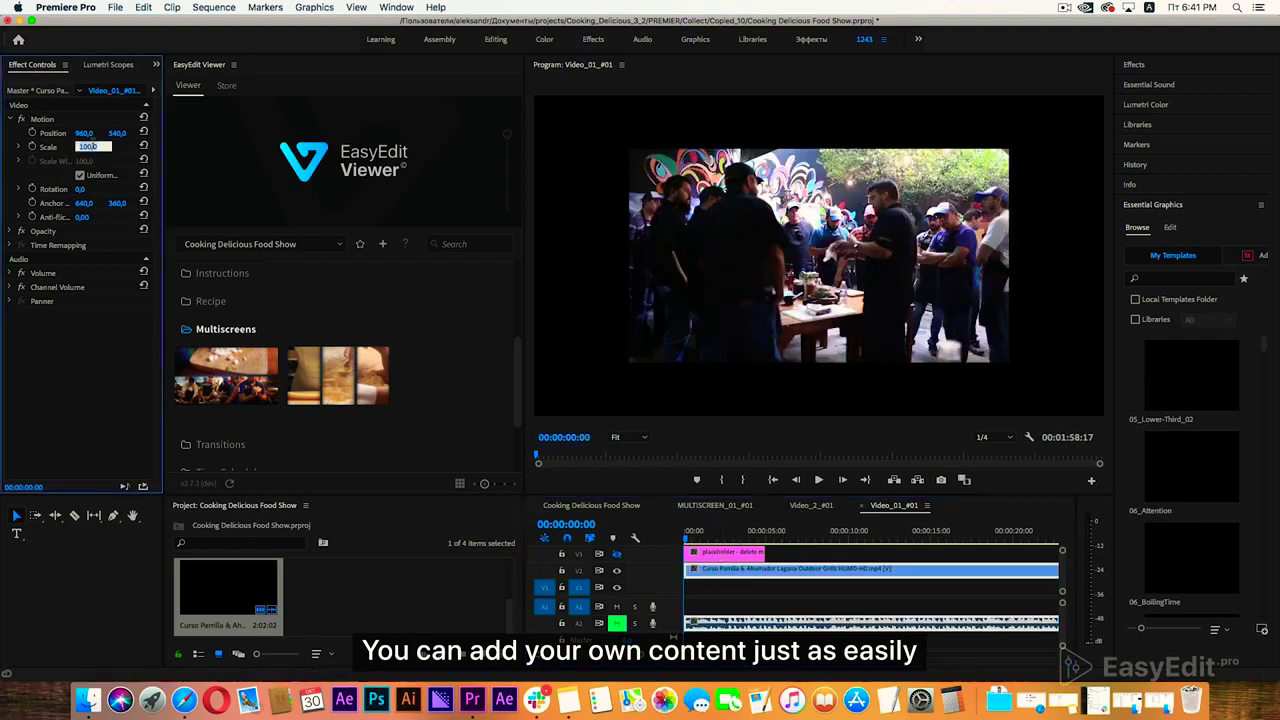
pyautogui.write('151')
pyautogui.press('Return')
# Check the nested Video_01 and Video_2 sequences, return to MULTISCREEN_01_#01 and render its preview.
pyautogui.click(714, 506)
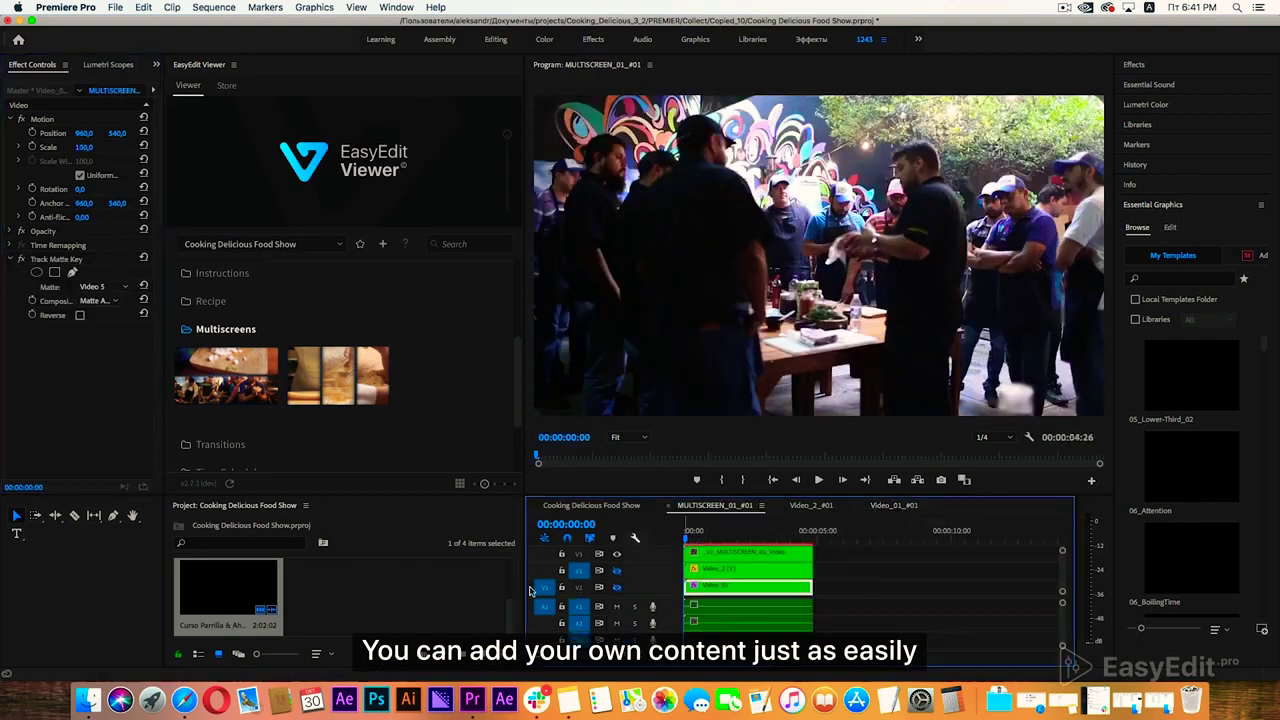
pyautogui.click(826, 584)
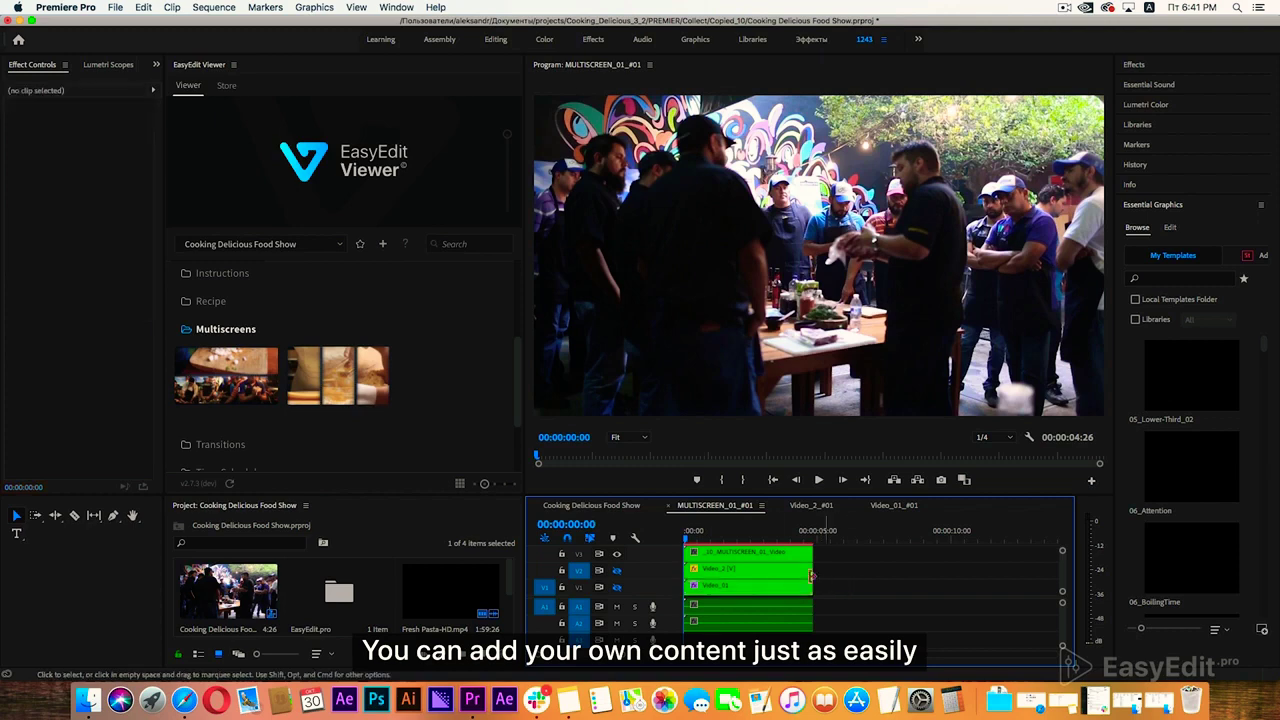
pyautogui.doubleClick(740, 584)
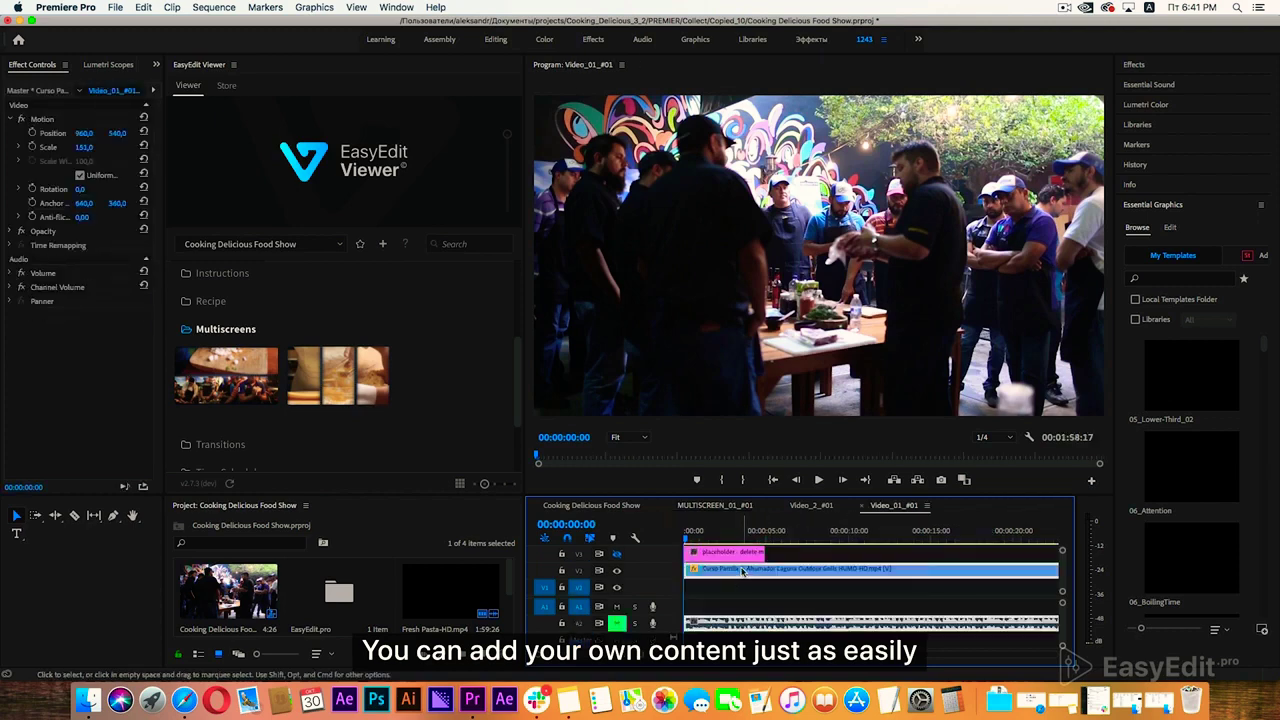
pyautogui.click(808, 505)
pyautogui.click(740, 505)
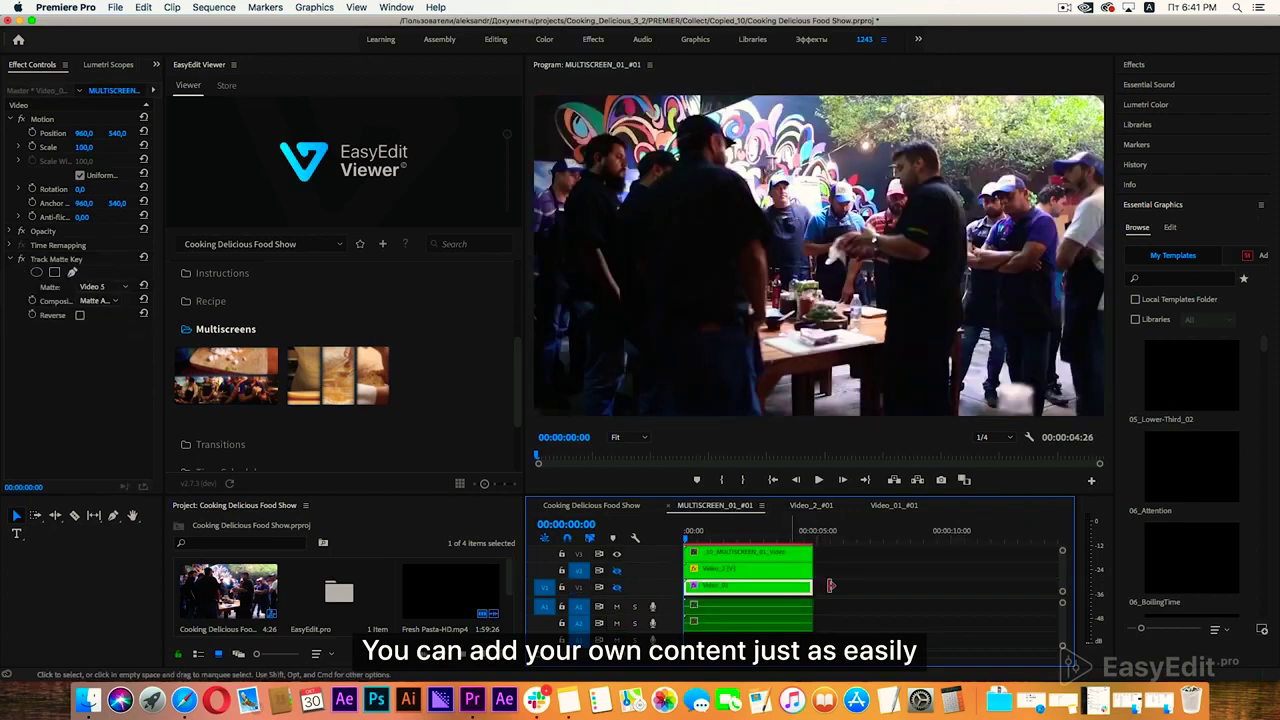
pyautogui.press('Return')
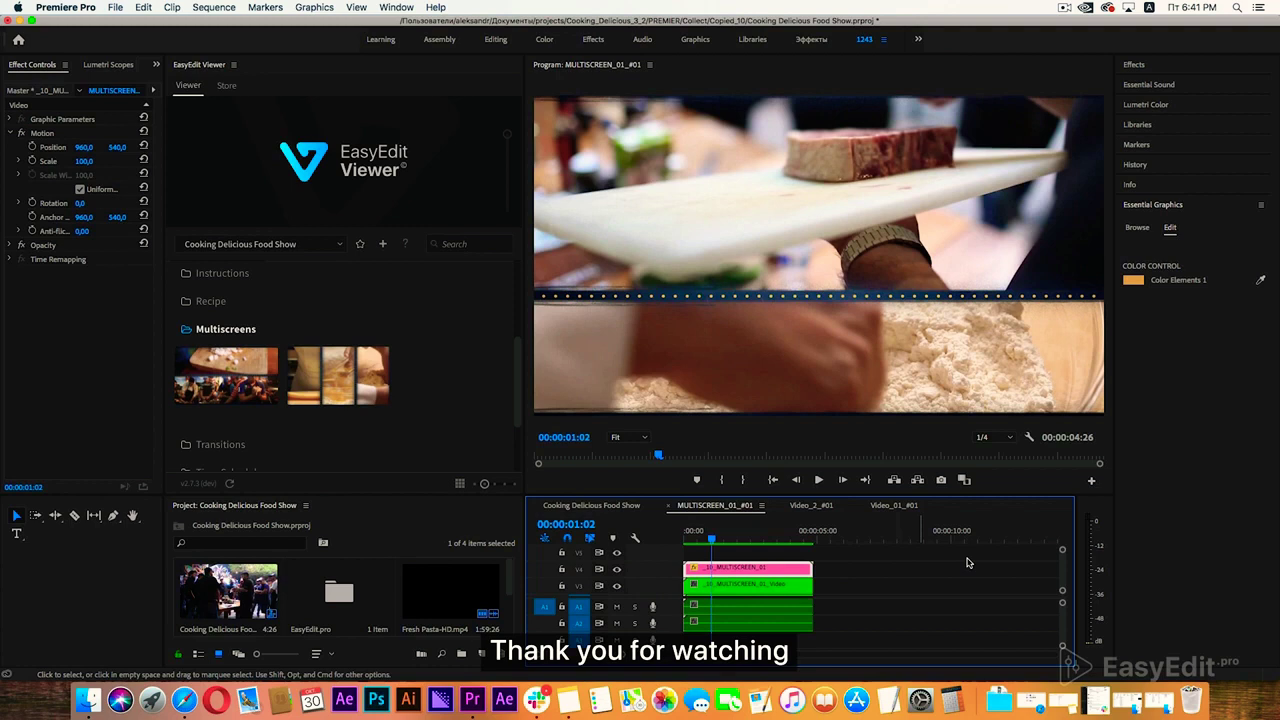
# Change Color Elements 1 of the _10_MULTISCREEN_01 graphic to bright magenta (F100FF).
pyautogui.click(1135, 283)
pyautogui.moveTo(672, 218); pyautogui.dragTo(662, 276)
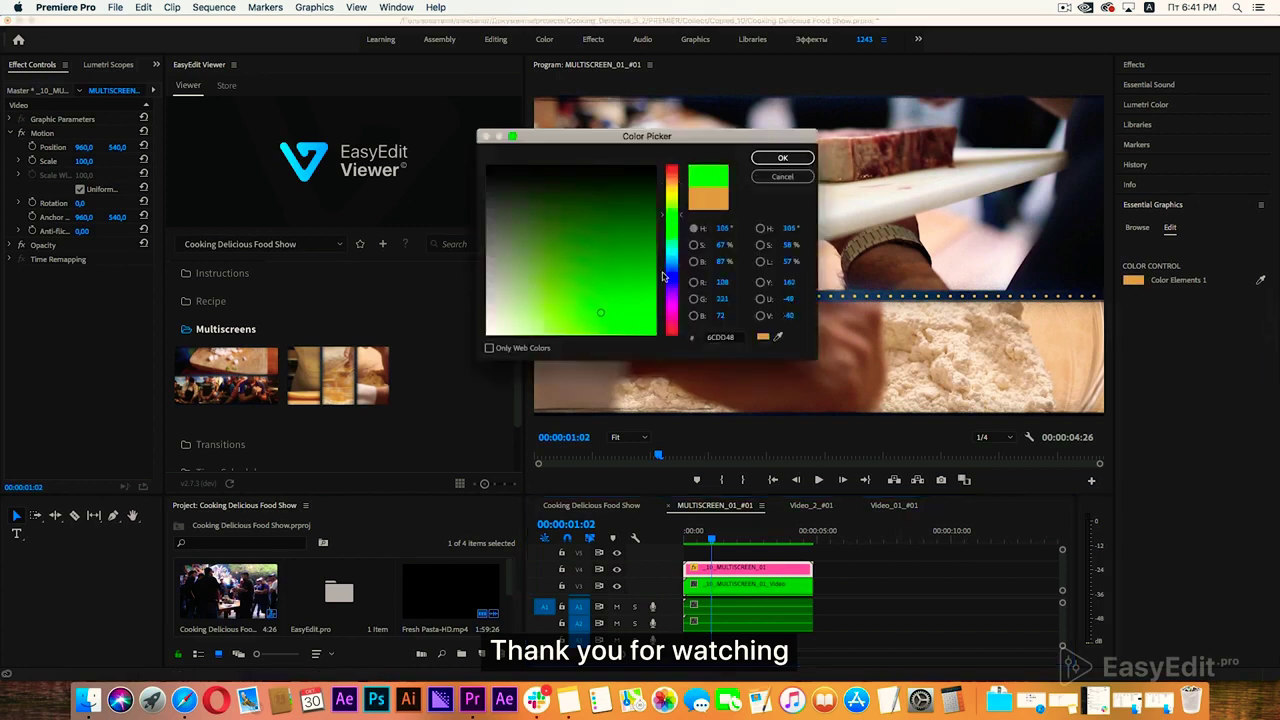
pyautogui.click(674, 303)
pyautogui.click(655, 333)
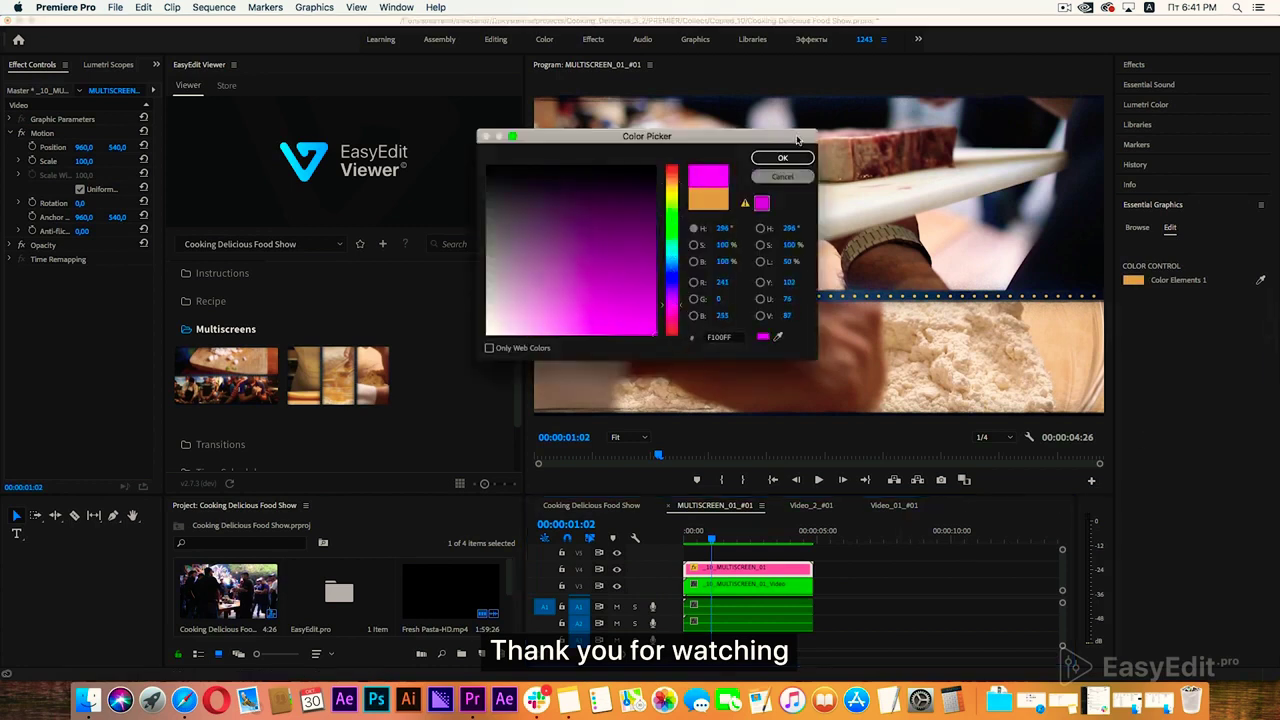
pyautogui.click(783, 160)
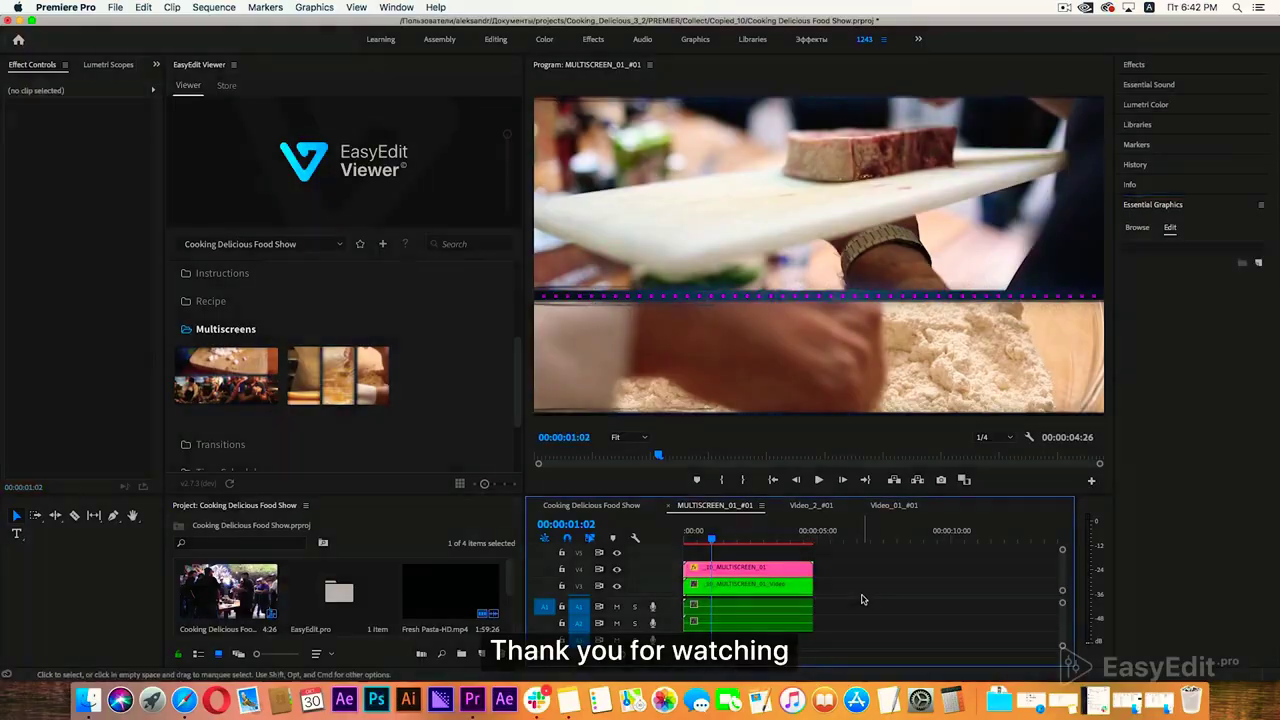